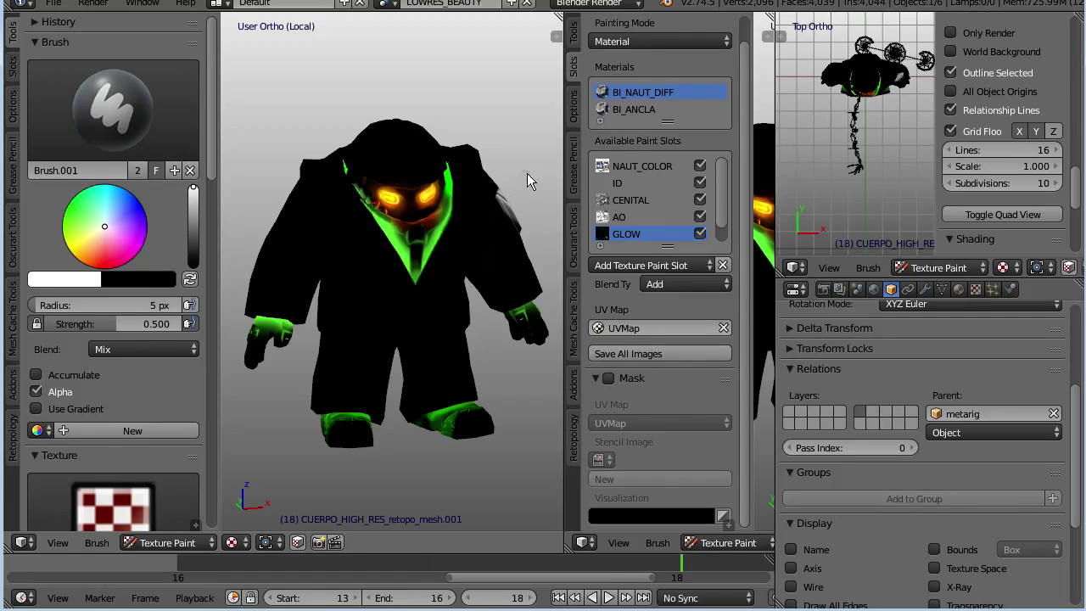
Snap to Front Ortho view and zoom in close on the character's head and chest.
key("KP_1")
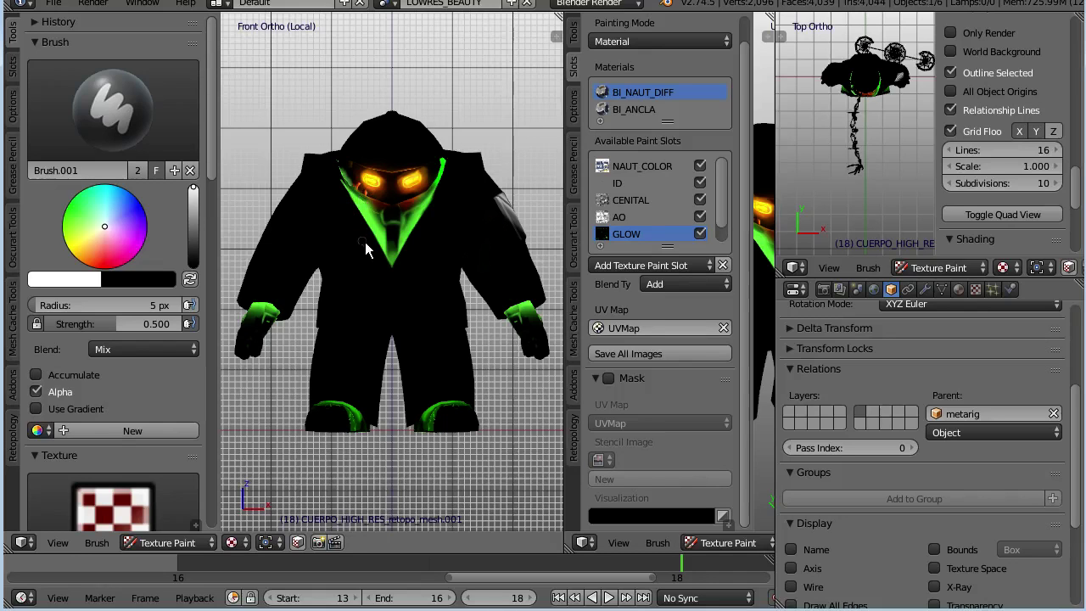
middle_click_drag(386, 281, 400, 300)
scroll(401, 301, "up", 2)
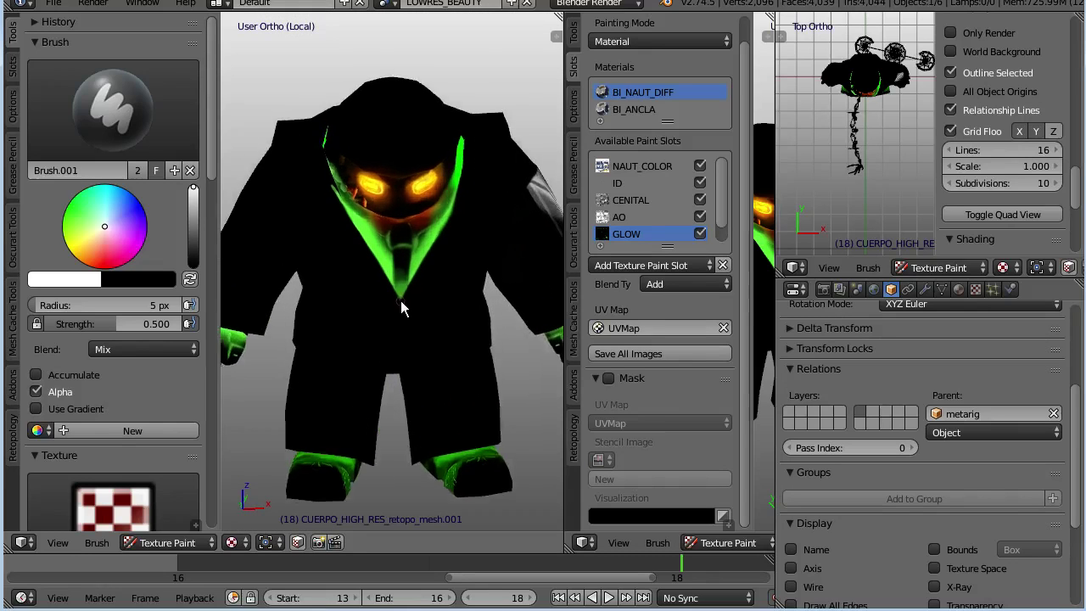
key("KP_1")
scroll(383, 280, "down", 2)
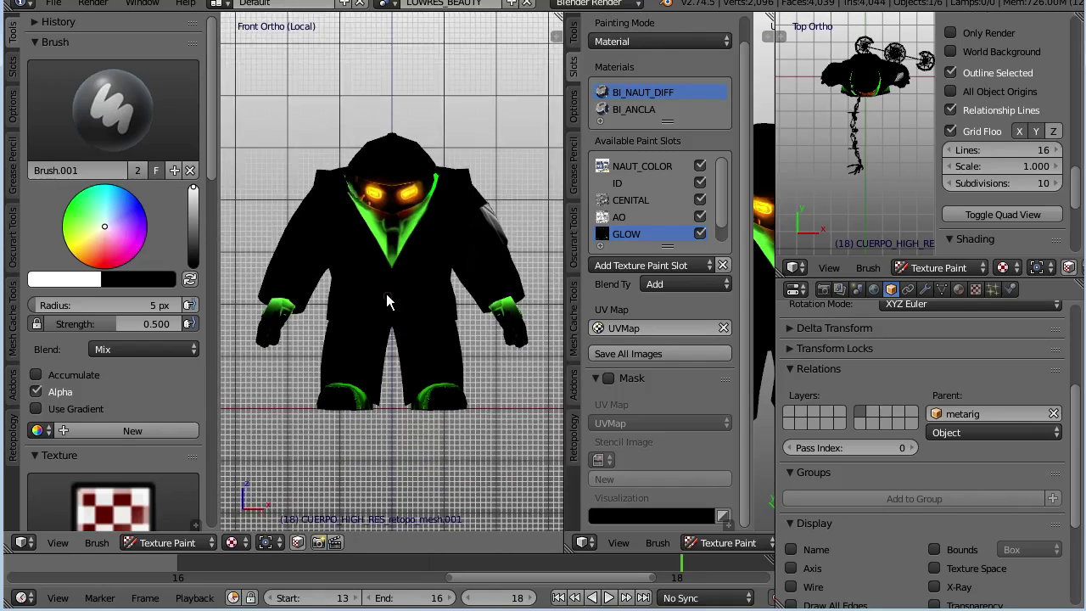
scroll(387, 255, "up", 2)
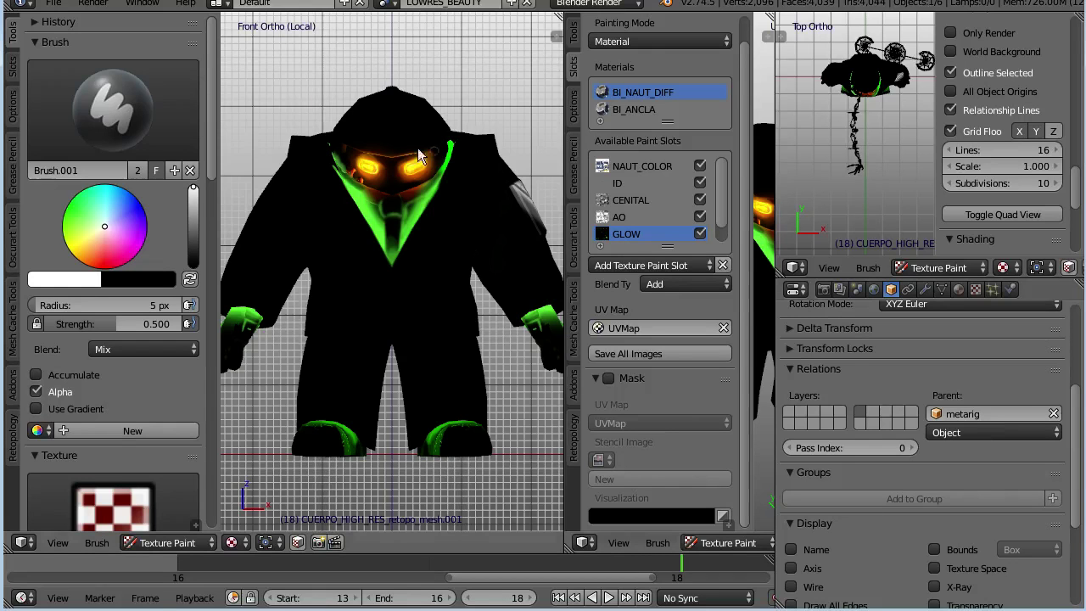
scroll(425, 271, "up", 2)
scroll(435, 247, "down", 2)
scroll(441, 254, "up", 2)
scroll(443, 238, "up", 1)
scroll(441, 229, "down", 3)
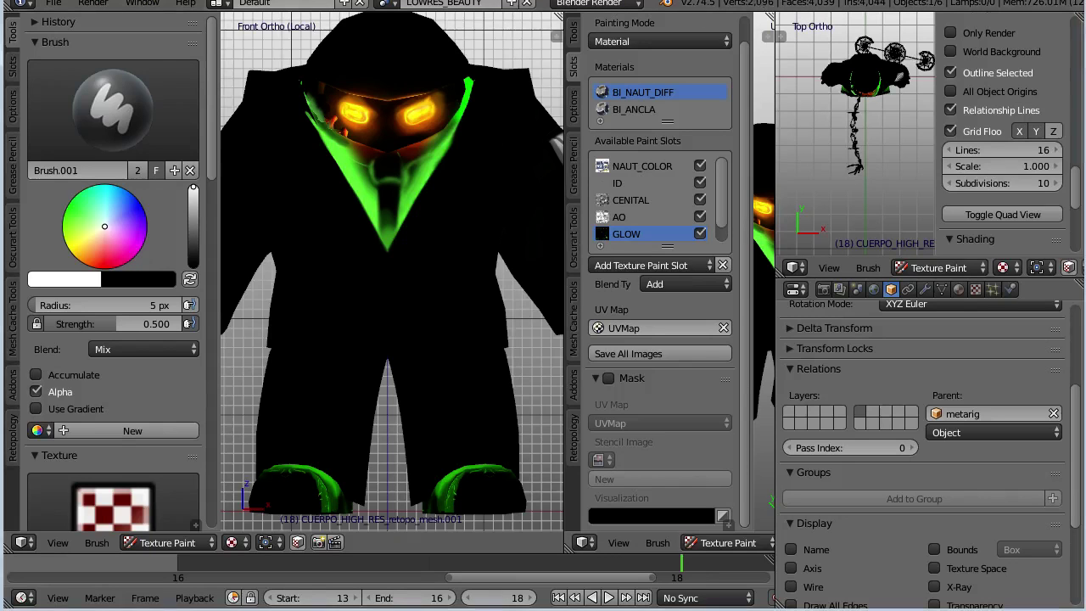
scroll(417, 271, "up", 2)
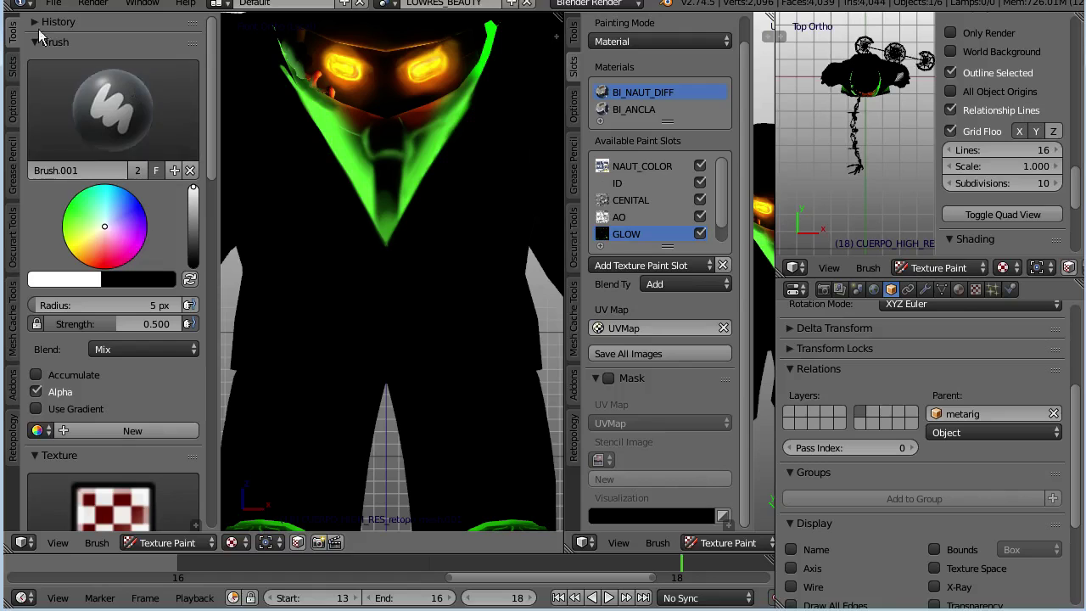
key("Tab")
left_click_drag(207, 144, 227, 548)
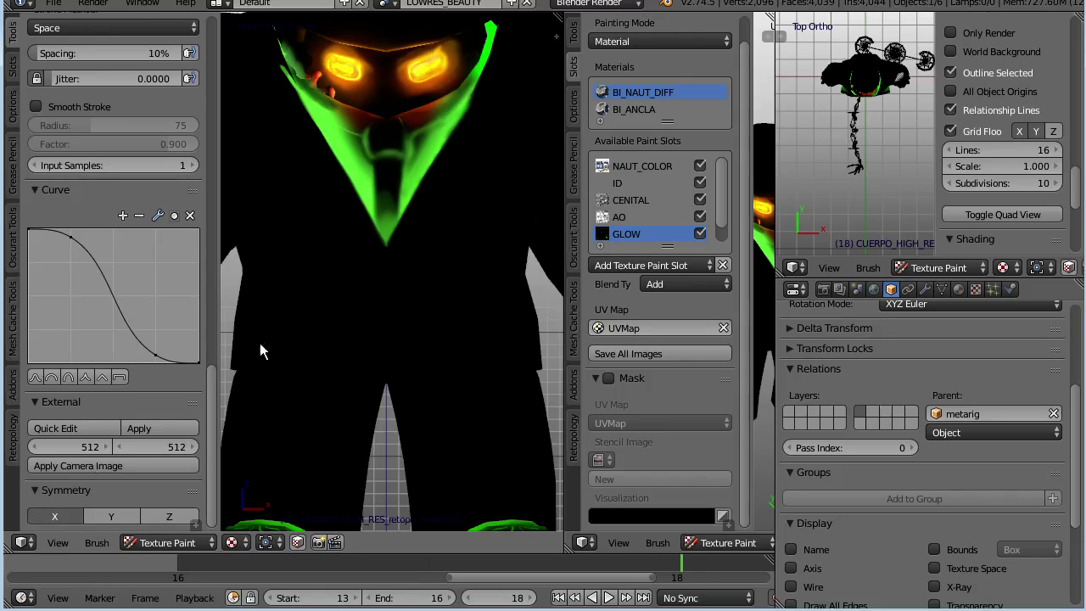
key("KP_1")
mouse_move(444, 311)
left_mouse_down()
mouse_move(413, 291)
mouse_move(453, 252)
mouse_move(445, 308)
left_mouse_up()
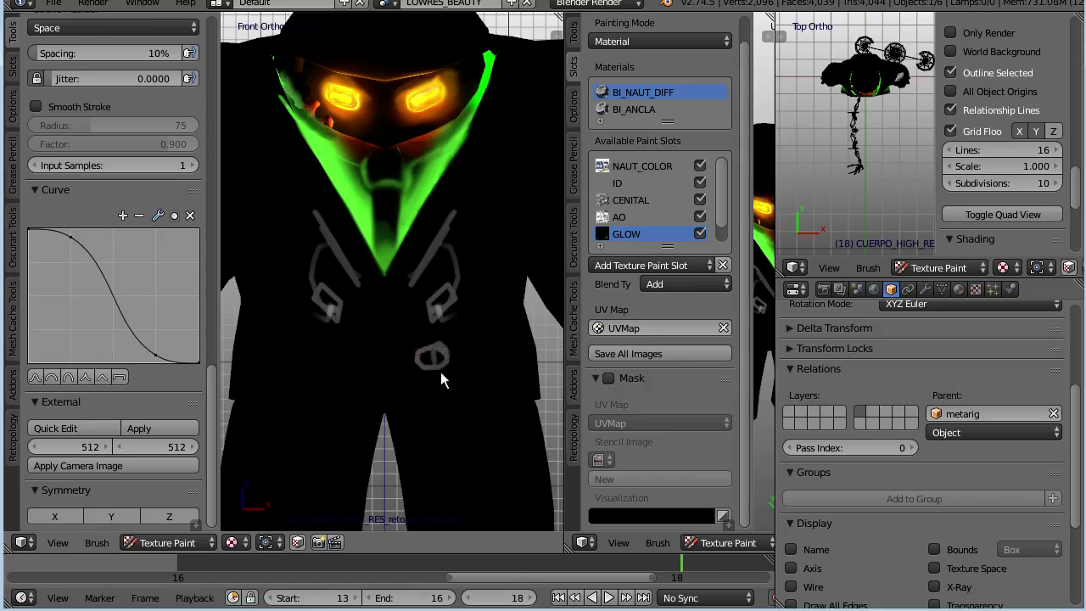
key("ctrl+z")
key("ctrl+z")
key("ctrl+z")
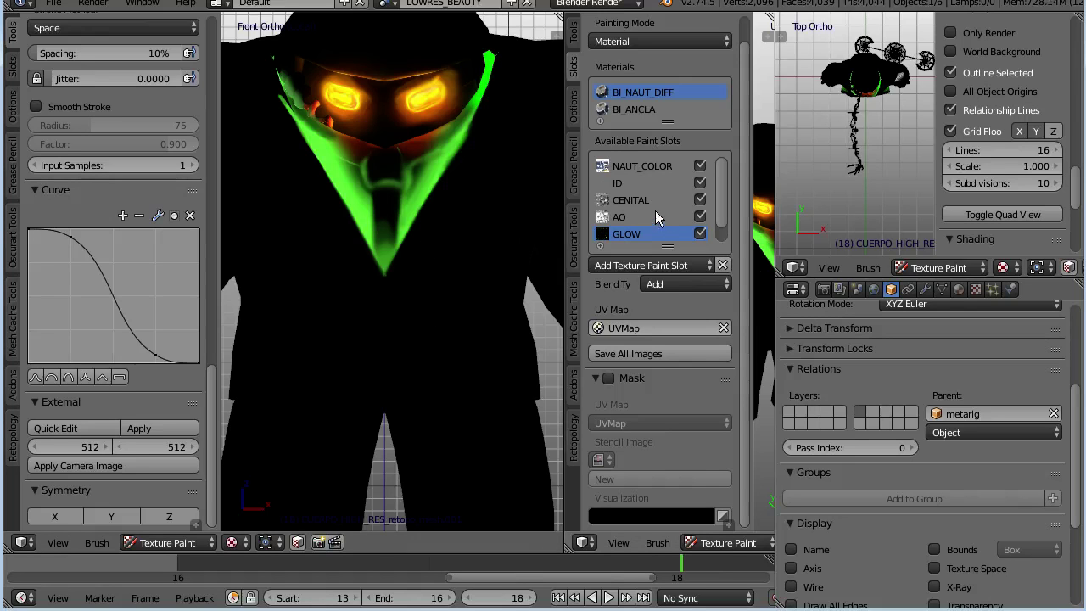
Switch painting to the AO paint slot and make the brush colour black.
left_click(649, 214)
scroll(416, 305, "up", 1)
scroll(444, 207, "up", 3)
scroll(439, 260, "up", 2)
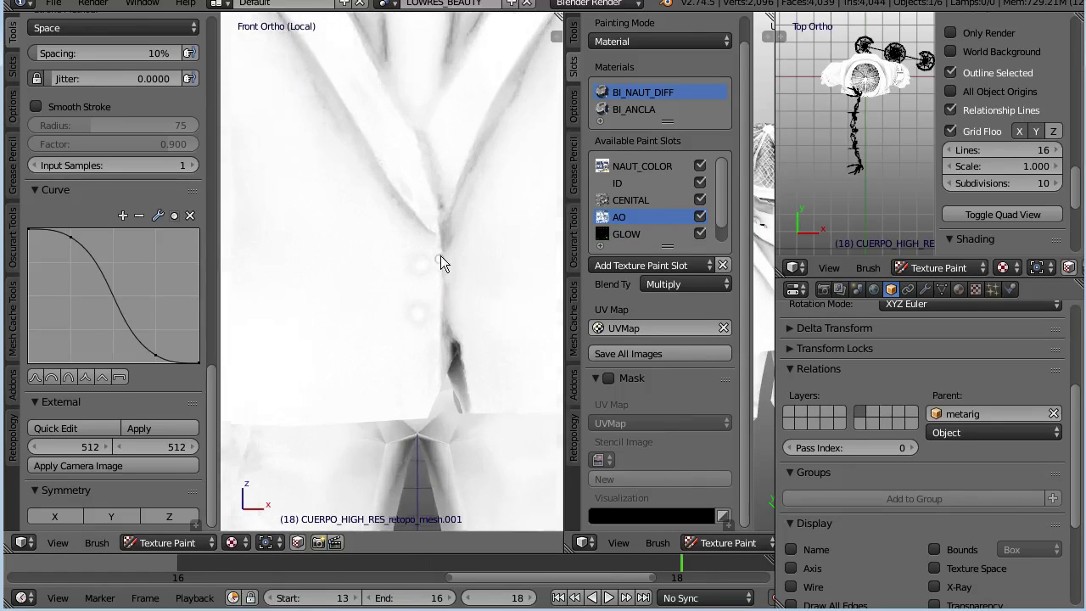
scroll(408, 299, "up", 2)
scroll(408, 299, "down", 2)
scroll(460, 268, "up", 1)
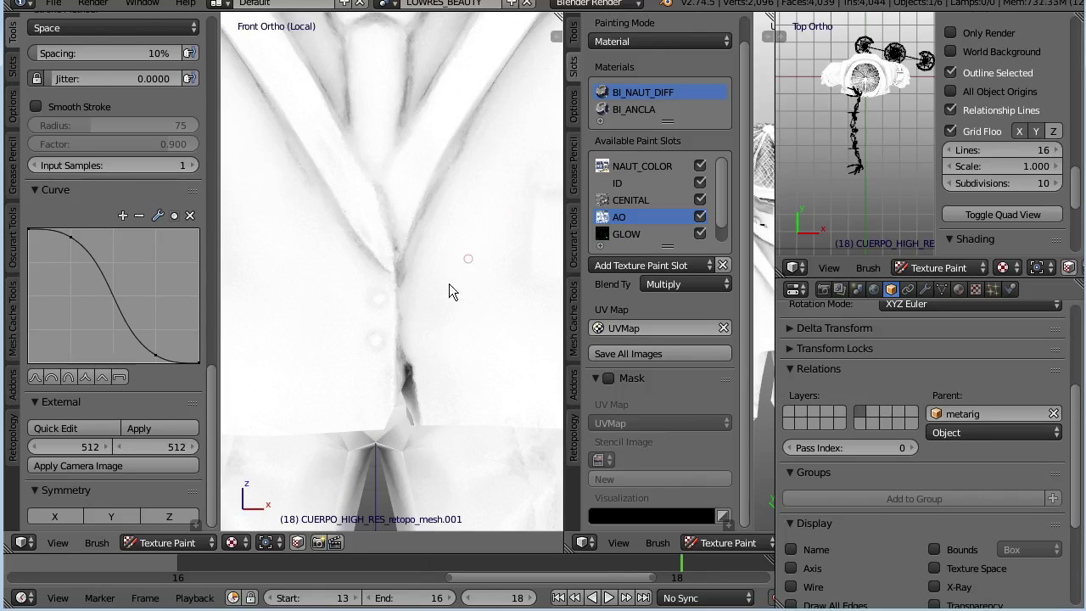
scroll(136, 297, "up", 10)
scroll(142, 304, "up", 10)
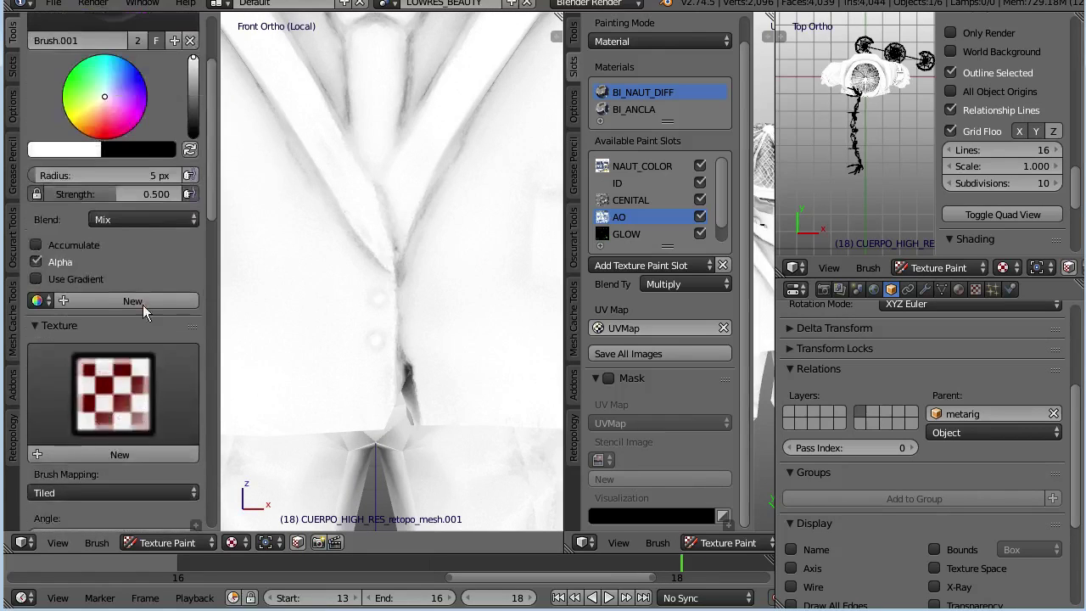
scroll(143, 254, "up", 6)
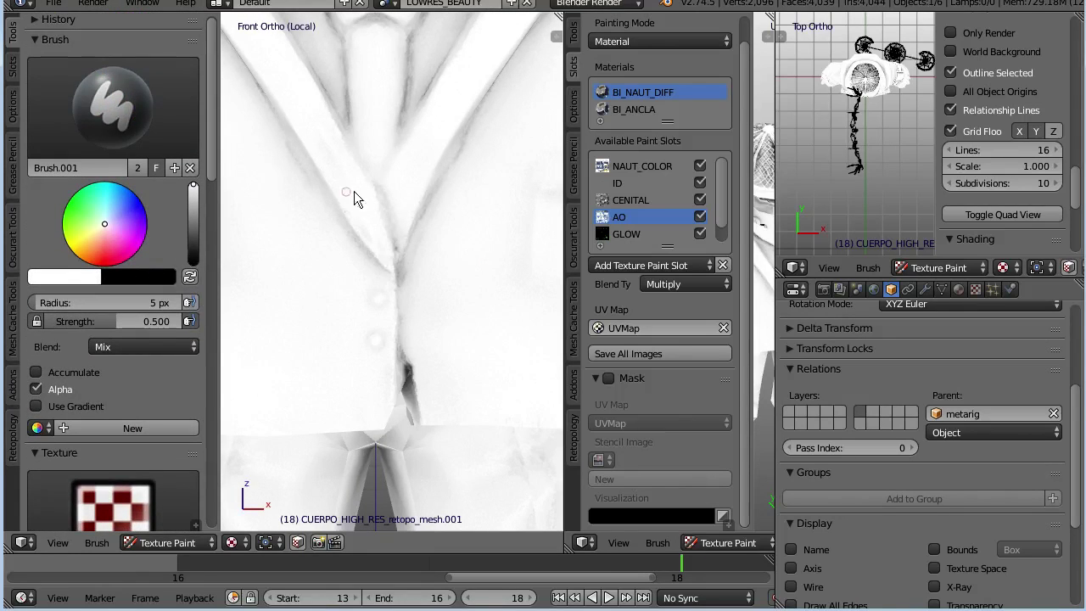
key("x")
Enable X symmetry and paint mirrored dark marks on both jacket pockets.
scroll(180, 340, "down", 5)
scroll(179, 340, "down", 8)
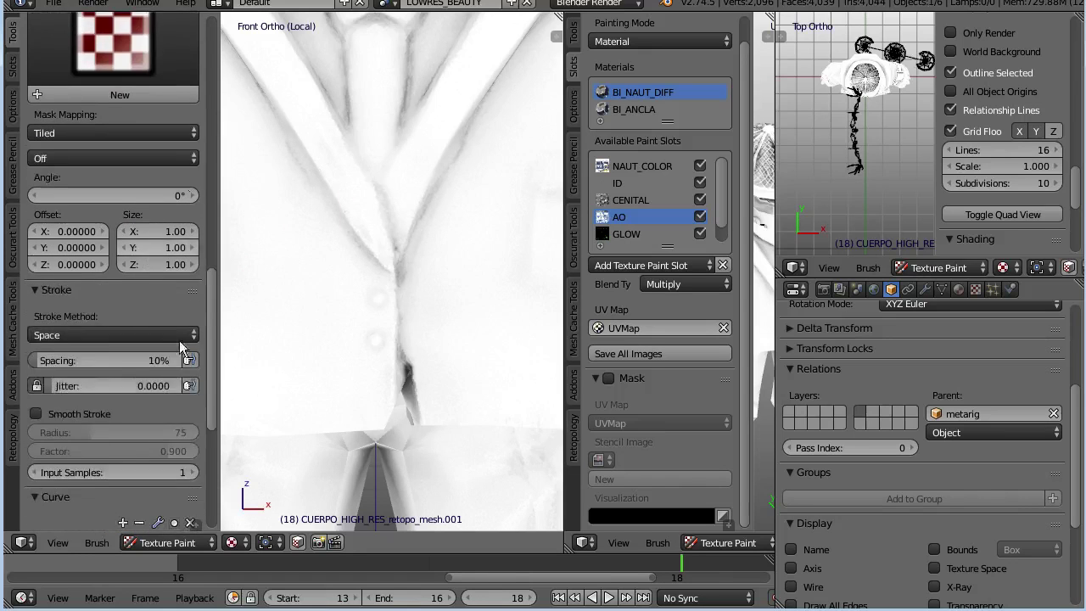
scroll(176, 399, "down", 6)
left_click_drag(194, 491, 195, 94)
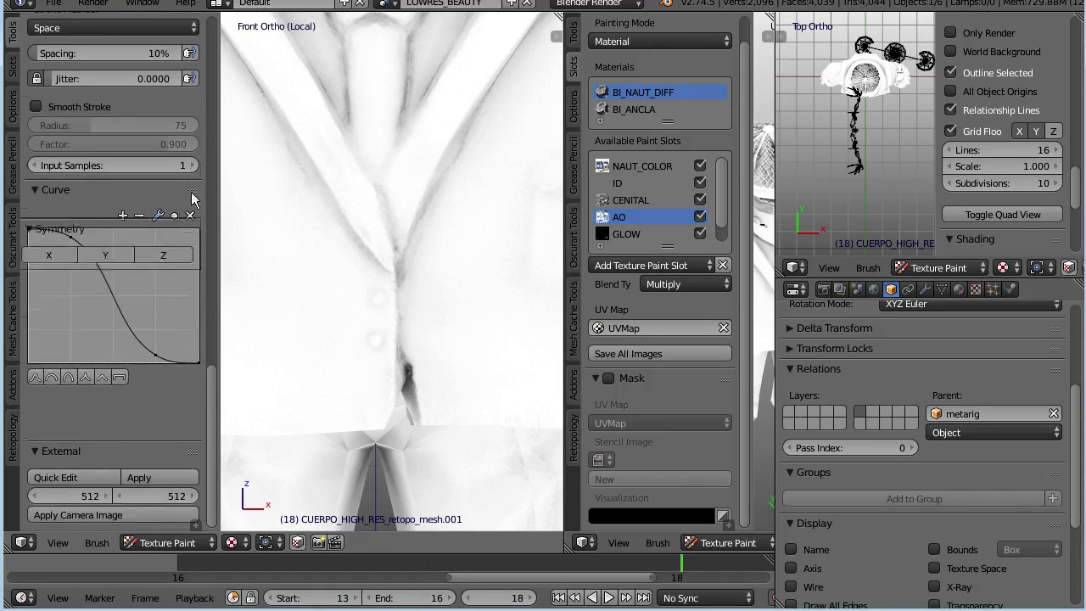
left_click_drag(211, 409, 219, 348)
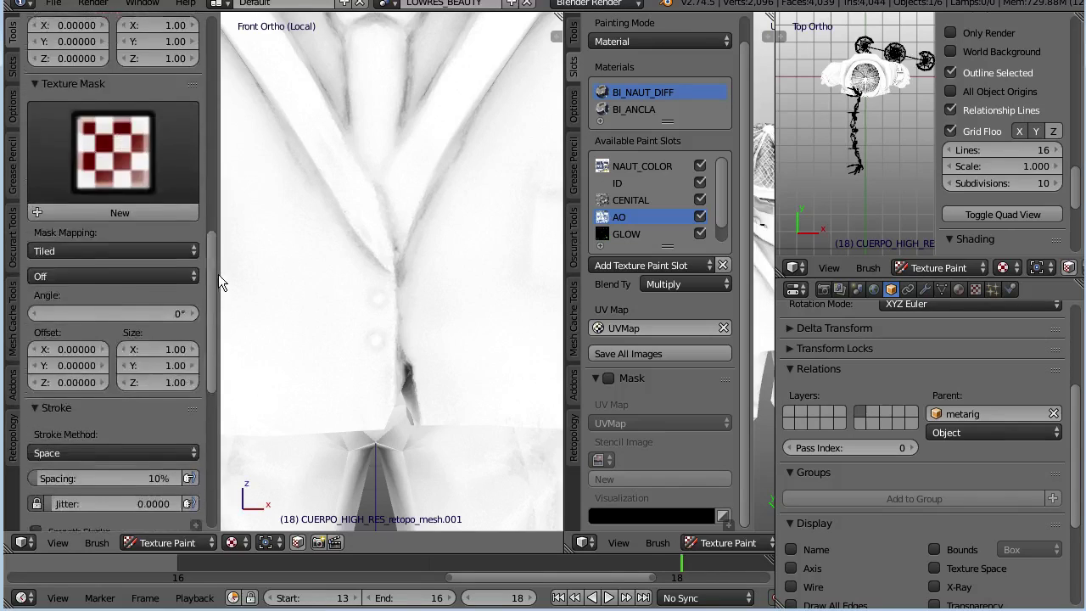
left_click_drag(198, 402, 196, 185)
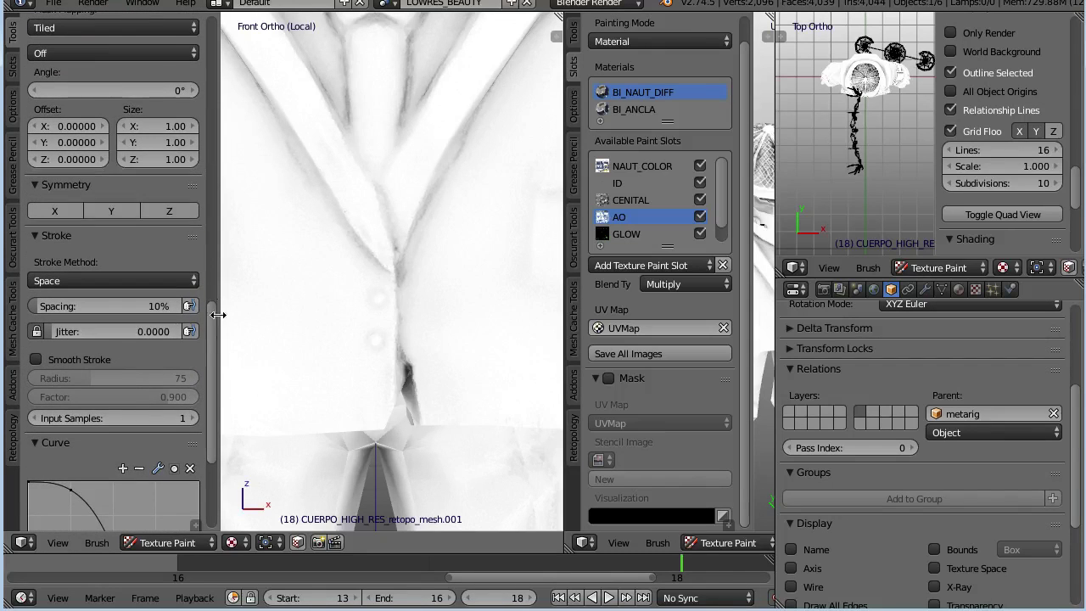
scroll(216, 297, "up", 6)
left_click(83, 429)
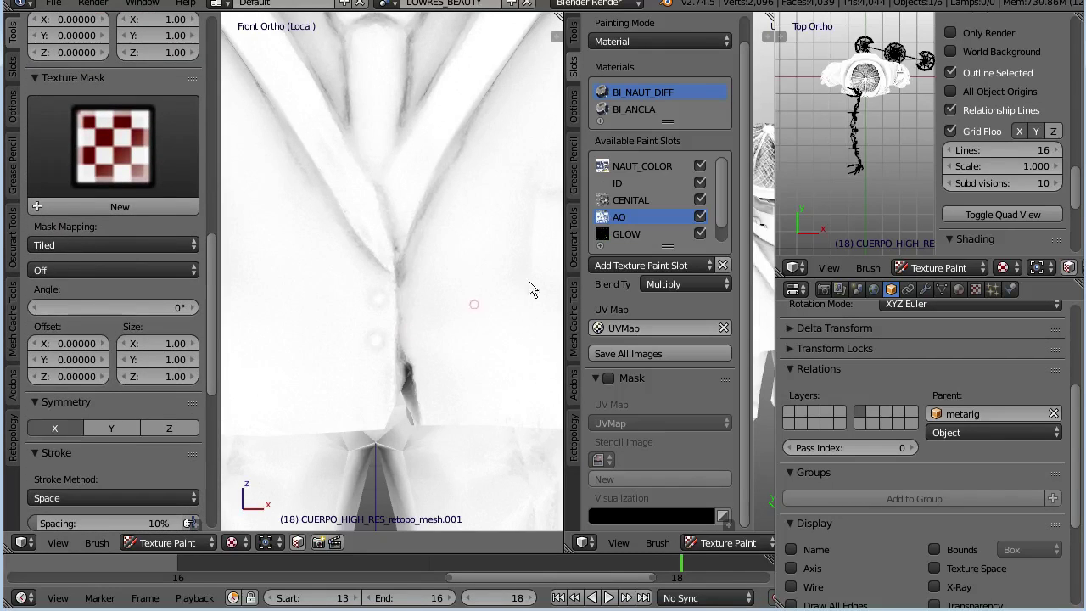
left_click_drag(529, 281, 514, 285)
scroll(425, 327, "down", 4)
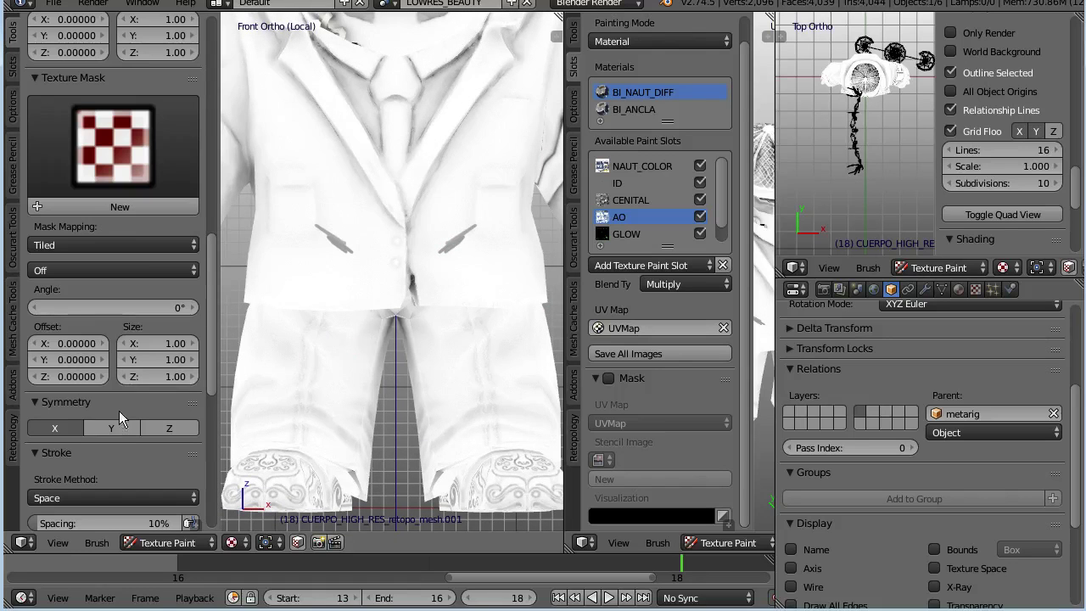
Paint more mirrored dark strokes on the pockets.
middle_click_drag(254, 374, 324, 323)
mouse_move(390, 246)
left_mouse_down()
mouse_move(402, 242)
mouse_move(415, 266)
mouse_move(406, 269)
left_mouse_up()
middle_click_drag(406, 269, 435, 227)
scroll(117, 379, "down", 5)
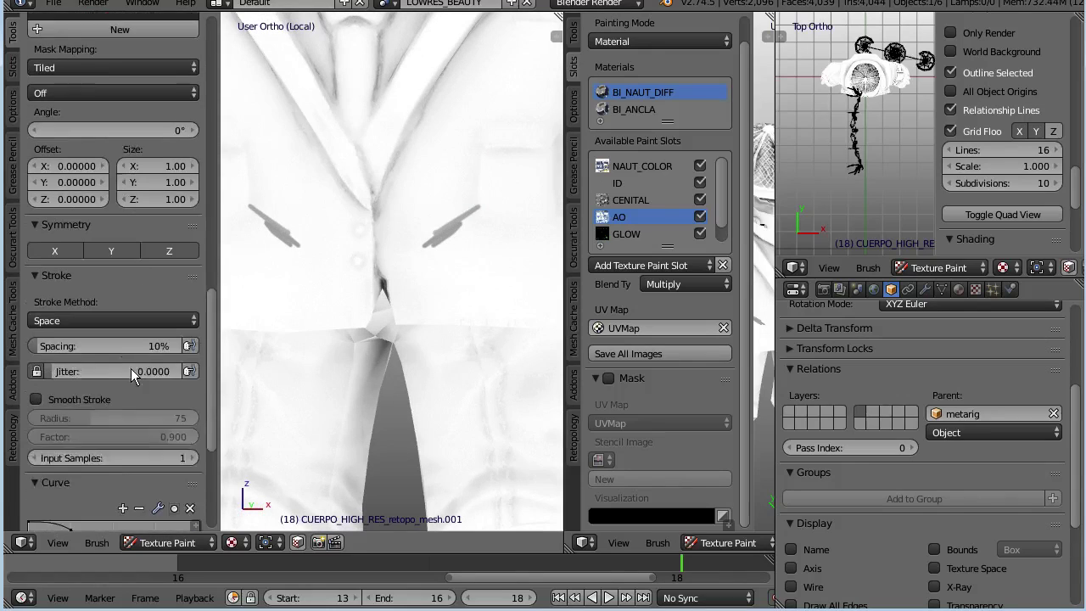
scroll(131, 368, "down", 1)
Set stroke Input Samples to 10 and paint mirrored curly loops over both pockets.
left_click(127, 424)
type("10")
key("Return")
mouse_move(406, 231)
left_mouse_down()
mouse_move(494, 170)
mouse_move(453, 270)
mouse_move(470, 75)
left_mouse_up()
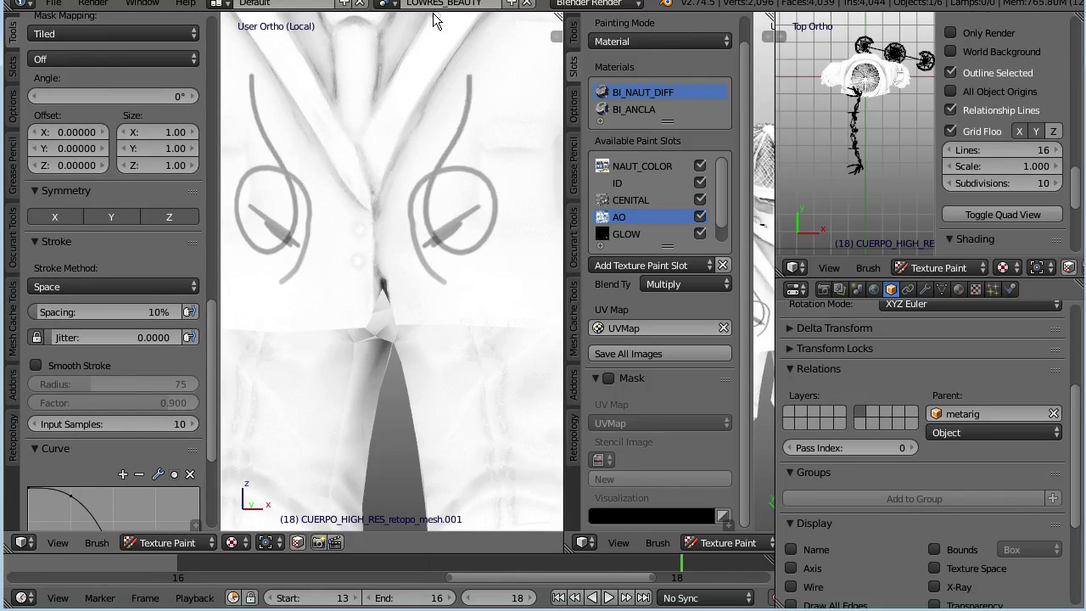
scroll(365, 213, "up", 2)
middle_click_drag(365, 213, 326, 296, "shift")
scroll(72, 370, "up", 5)
scroll(96, 230, "up", 2)
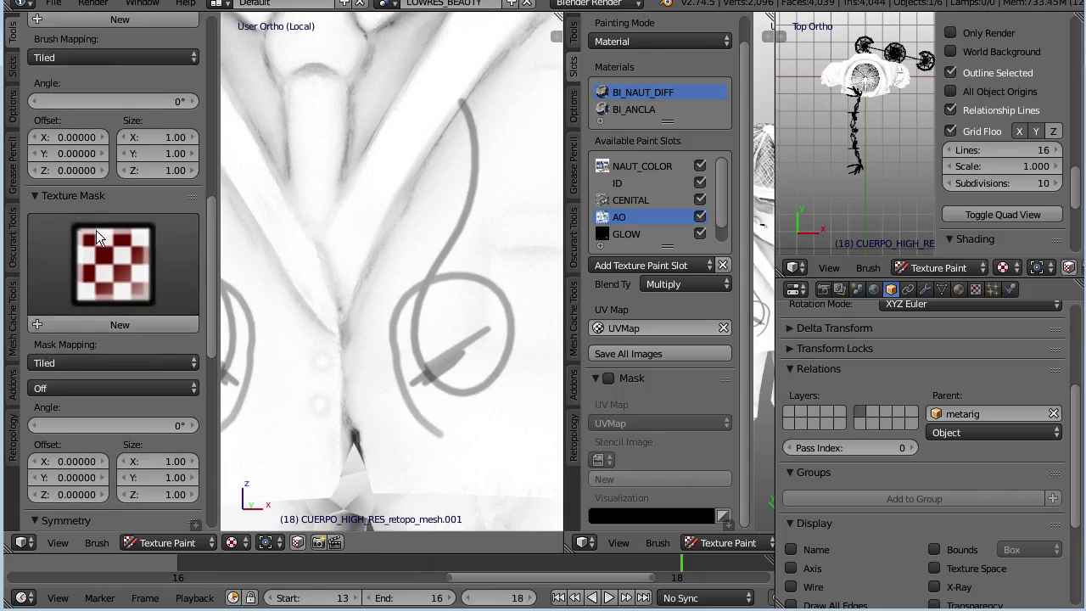
Bring up the texture mask choices and the list of brush textures.
left_click(96, 230)
scroll(111, 409, "up", 6)
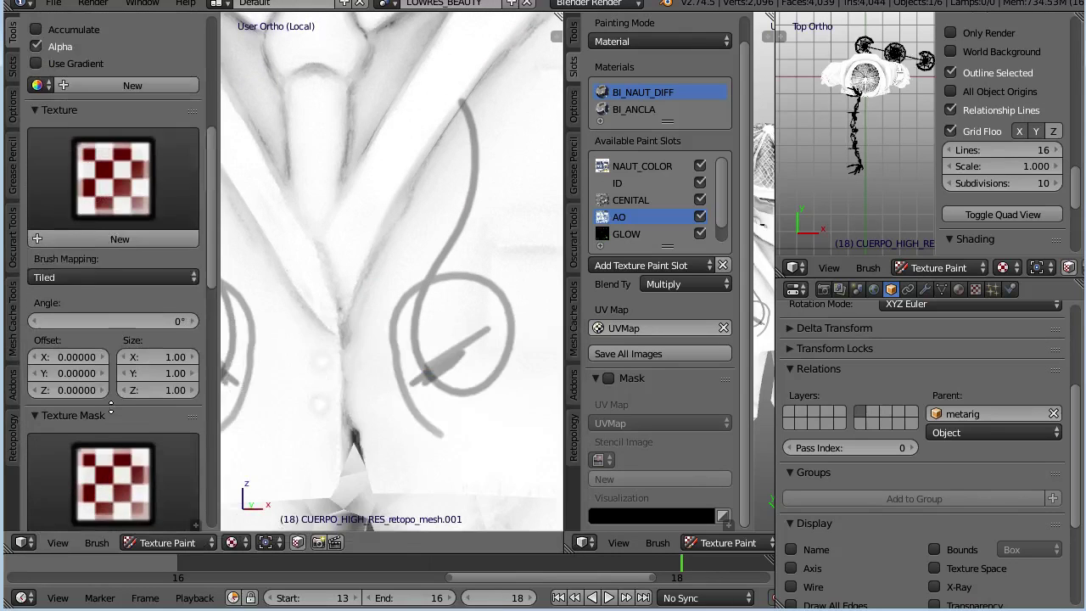
scroll(110, 410, "up", 1)
left_click(112, 475)
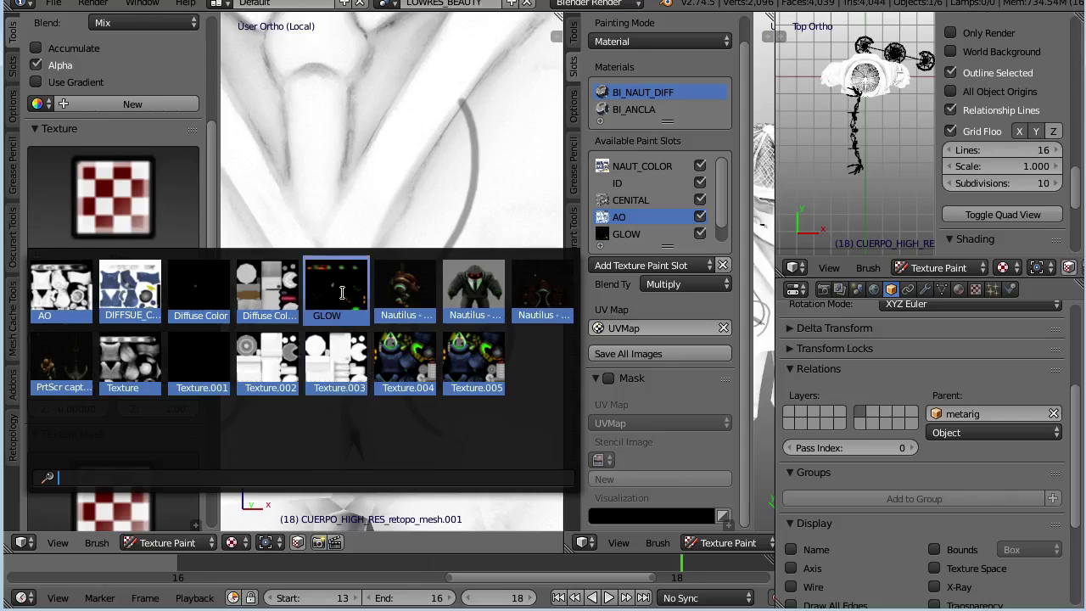
Use the GLOW image as brush texture, test a chest stroke, and undo it.
left_click(342, 292)
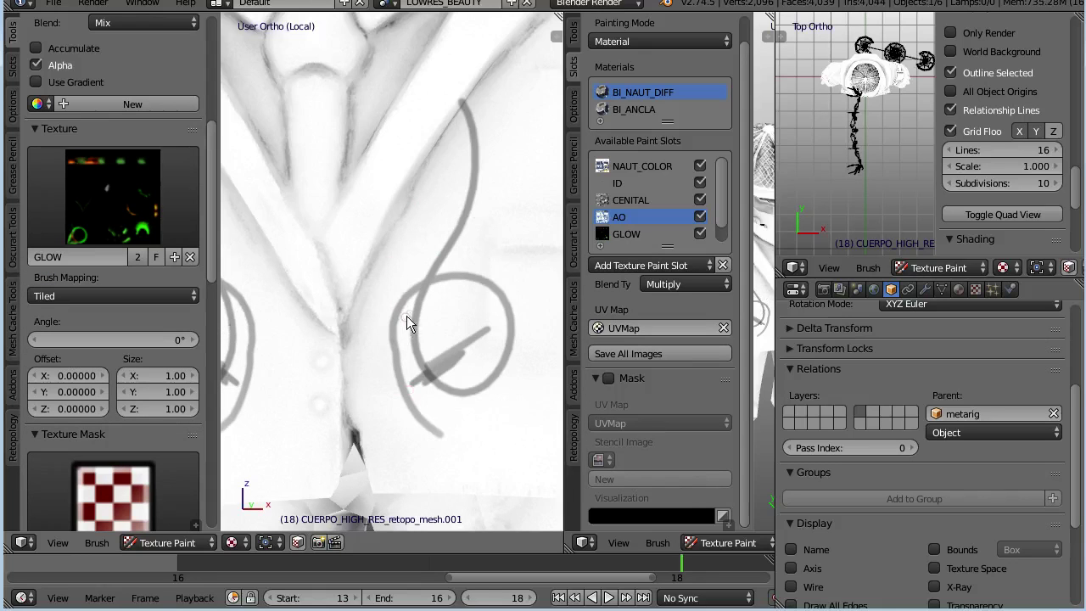
mouse_move(458, 290)
left_mouse_down()
mouse_move(491, 263)
mouse_move(404, 228)
mouse_move(438, 312)
mouse_move(408, 204)
mouse_move(410, 282)
mouse_move(396, 256)
left_mouse_up()
key("ctrl+z")
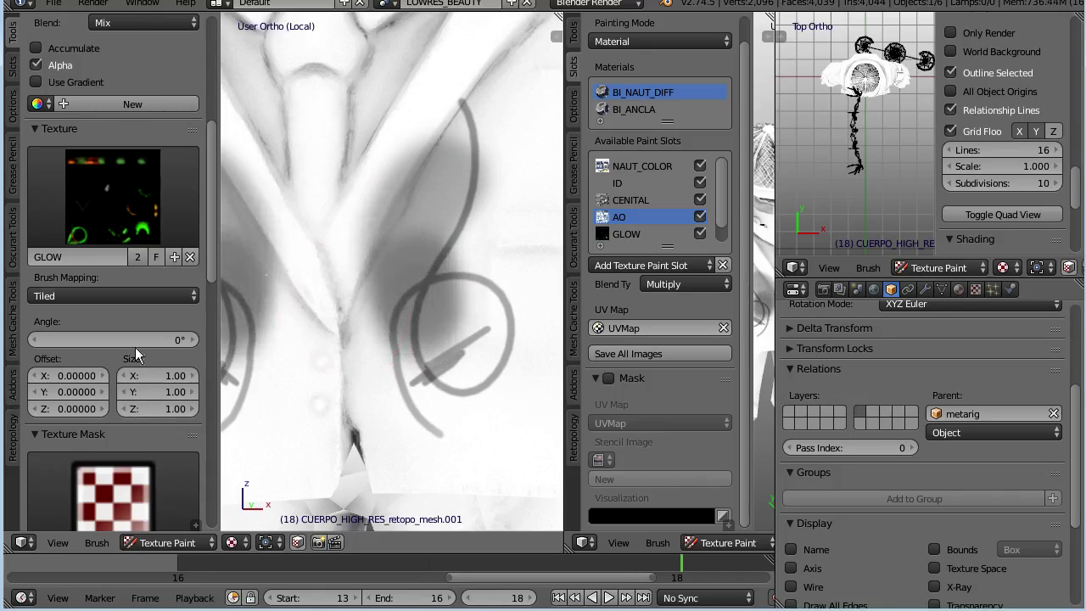
scroll(153, 236, "up", 2)
Map the brush texture to View Plane, test mirrored chest blobs, then undo them.
left_click(102, 313)
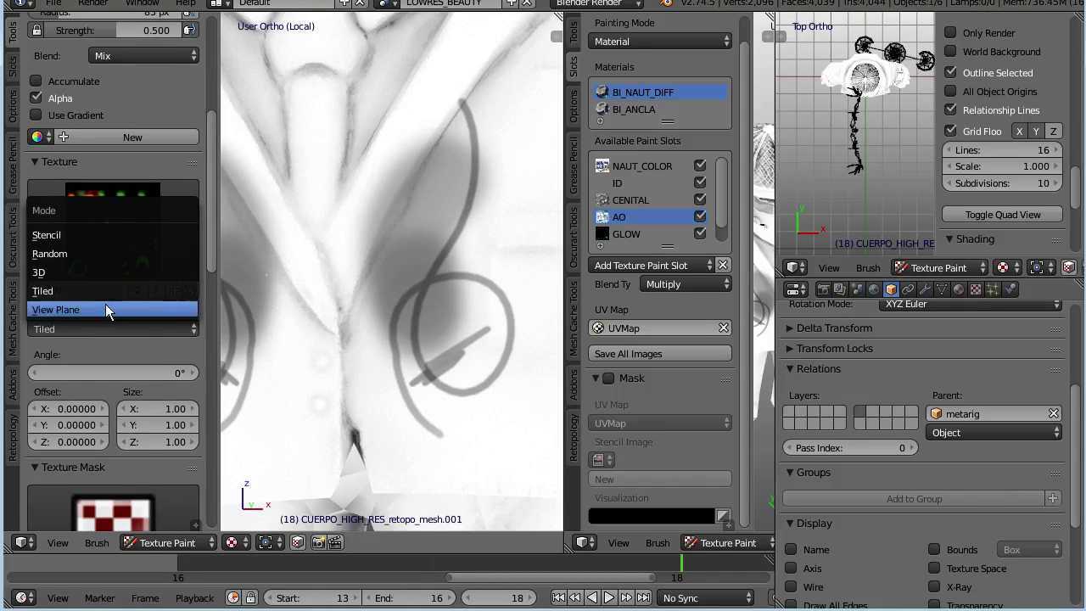
left_click(105, 303)
mouse_move(370, 297)
left_mouse_down()
mouse_move(405, 323)
mouse_move(403, 308)
mouse_move(434, 306)
mouse_move(384, 288)
left_mouse_up()
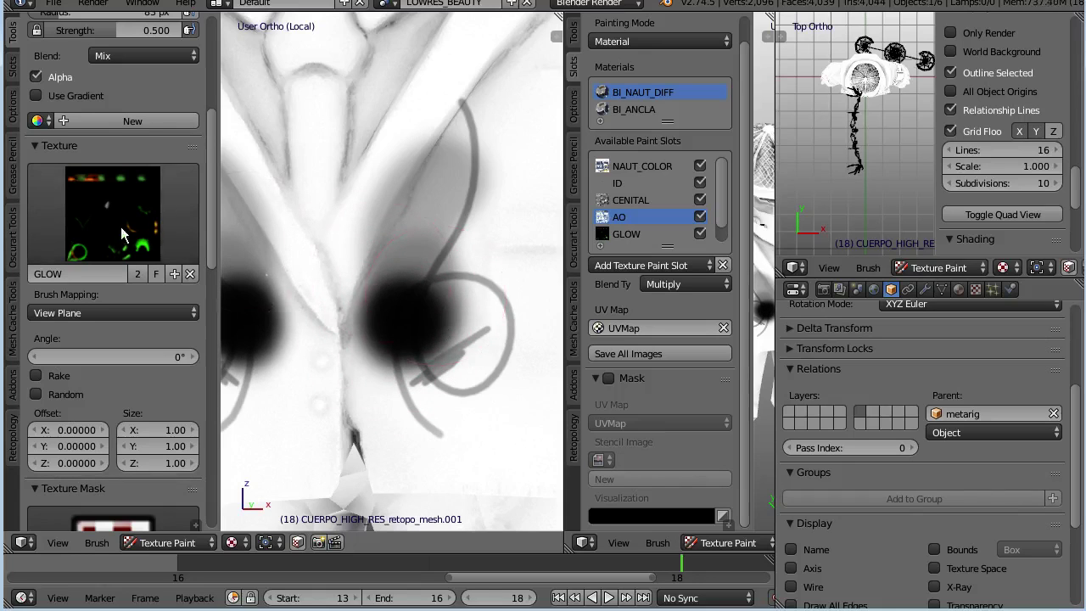
key("ctrl+z")
key("ctrl+z")
key("ctrl+z")
left_click(158, 217)
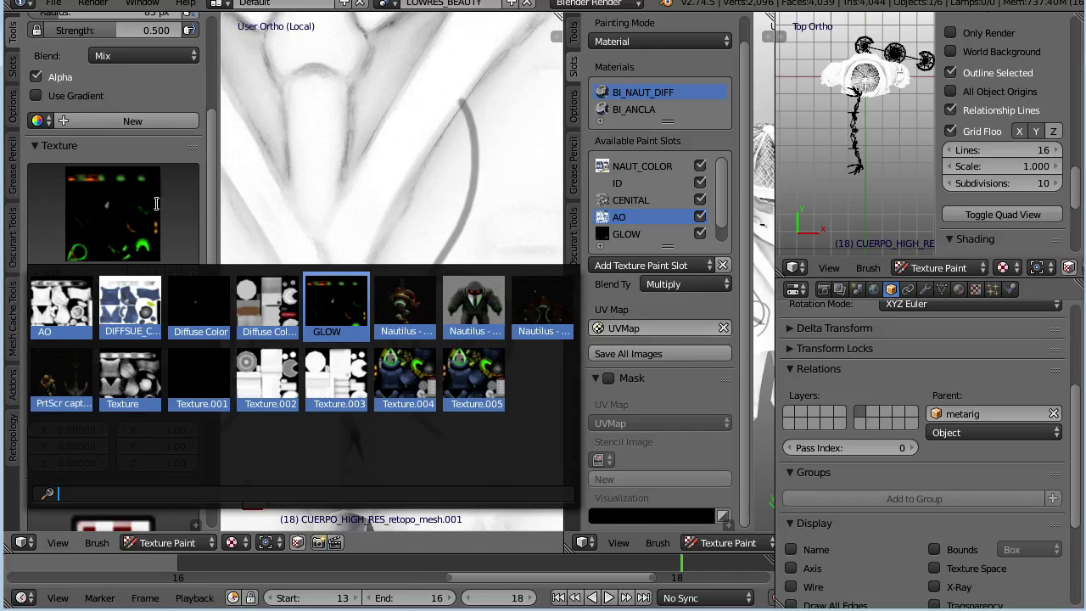
Try the 'Texture' image on the brush with a chest stroke, then undo it.
left_click(132, 384)
mouse_move(437, 331)
left_mouse_down()
mouse_move(391, 291)
mouse_move(395, 308)
mouse_move(432, 281)
left_mouse_up()
scroll(432, 281, "down", 2)
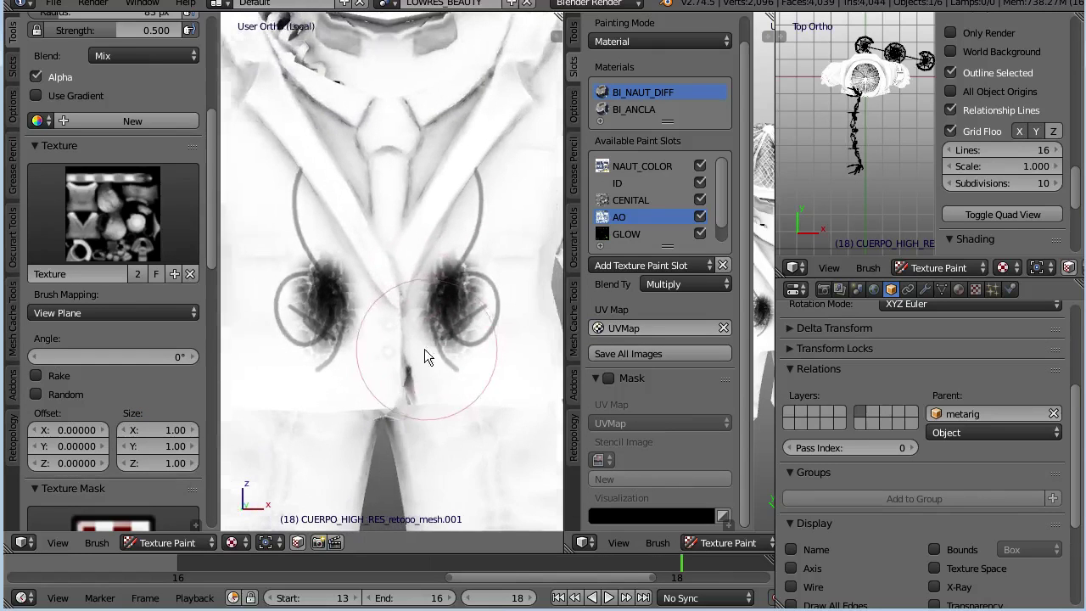
key("ctrl+z")
Enlarge the brush radius to 150 px.
key("f")
left_click(491, 283)
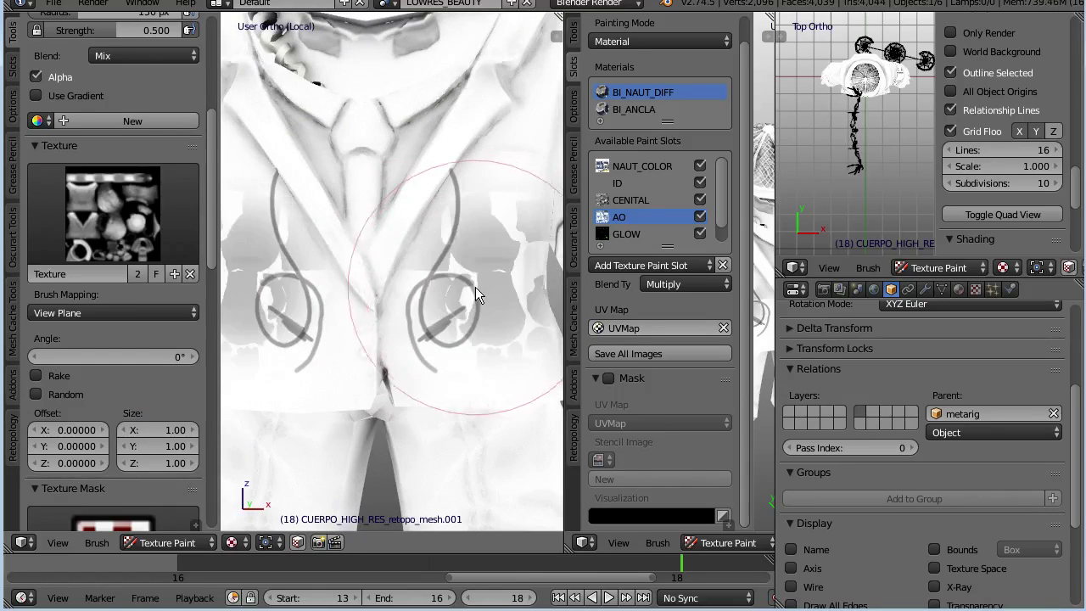
scroll(394, 286, "down", 1)
scroll(400, 354, "down", 3)
scroll(439, 277, "up", 3)
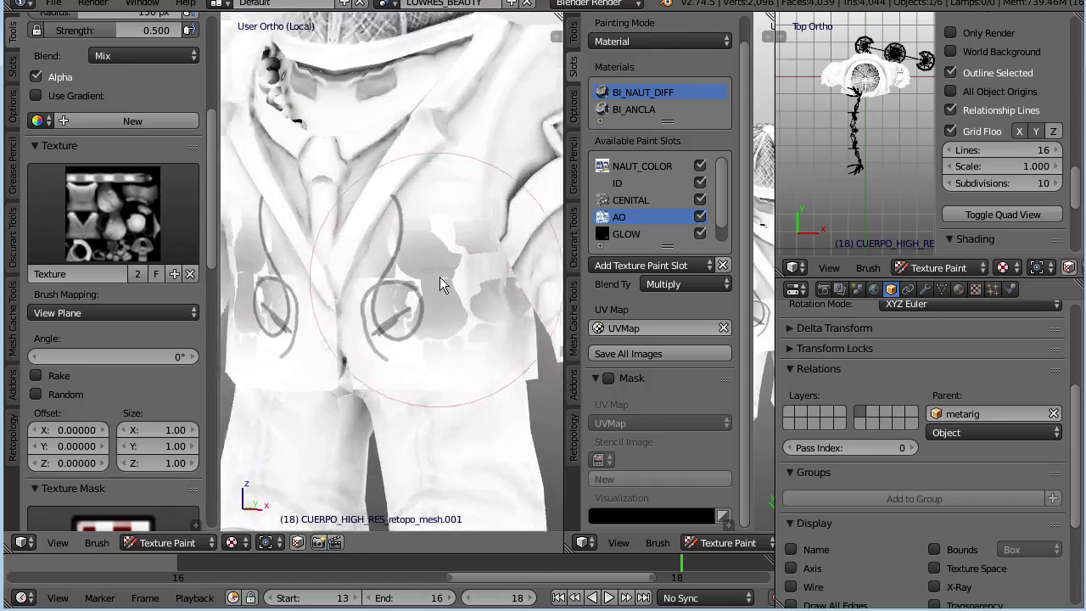
scroll(404, 296, "up", 2)
scroll(414, 272, "up", 2)
From a frontal view, shrink the brush radius to 41 px and remove its texture.
mouse_move(413, 272)
middle_mouse_down()
mouse_move(365, 316)
mouse_move(419, 301)
middle_mouse_up()
key("f")
left_click(340, 311)
left_click(190, 273)
Set the brush radius to 4 px and paint thin mirrored lines along the lapels.
scroll(190, 274, "up", 6)
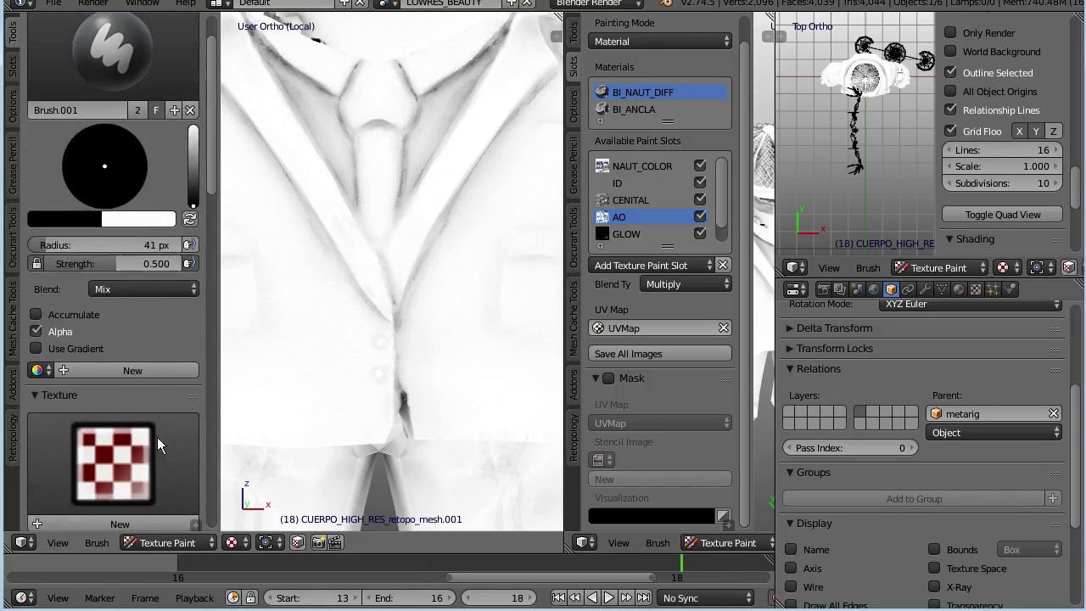
middle_click_drag(448, 230, 438, 326)
key("f")
left_click(377, 371)
left_click_drag(379, 279, 449, 241)
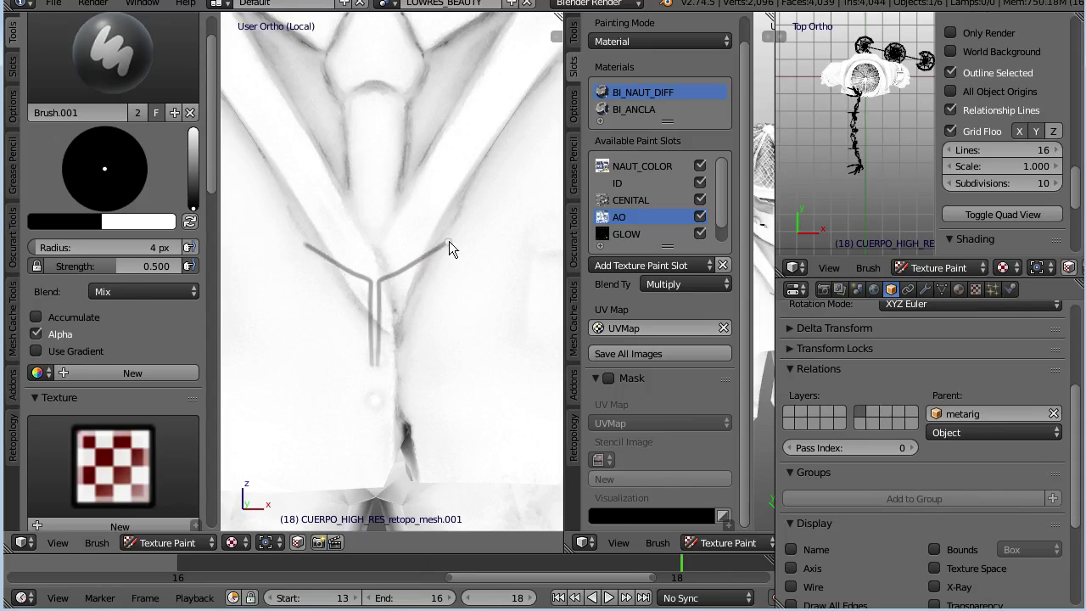
mouse_move(373, 491)
left_mouse_down()
mouse_move(391, 284)
mouse_move(453, 244)
mouse_move(520, 105)
left_mouse_up()
Paint a curved dark line across the upper chest from a higher view.
scroll(473, 218, "up", 3)
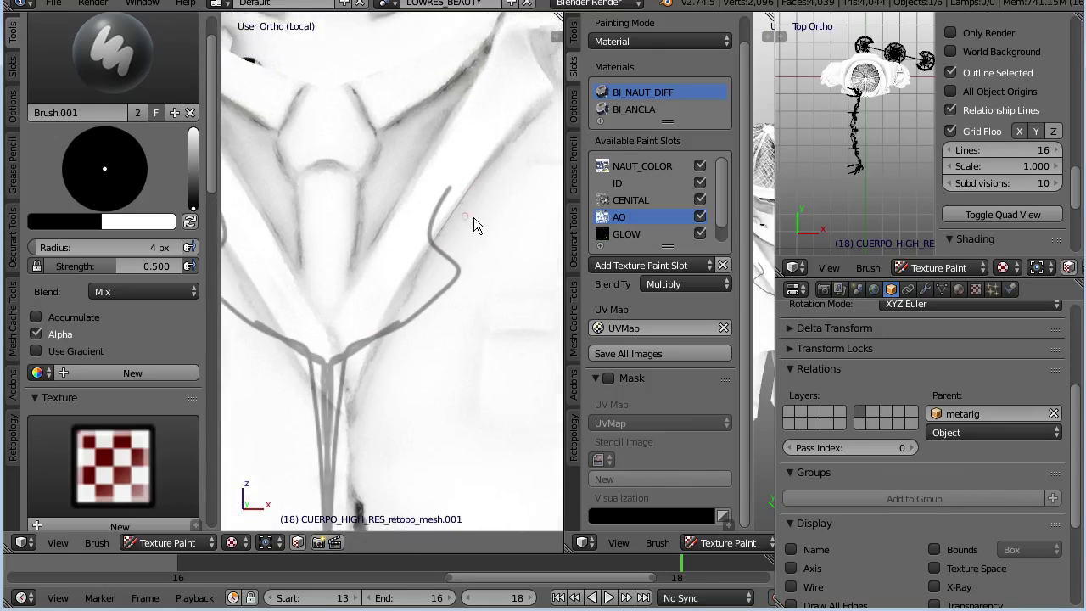
scroll(470, 214, "down", 3)
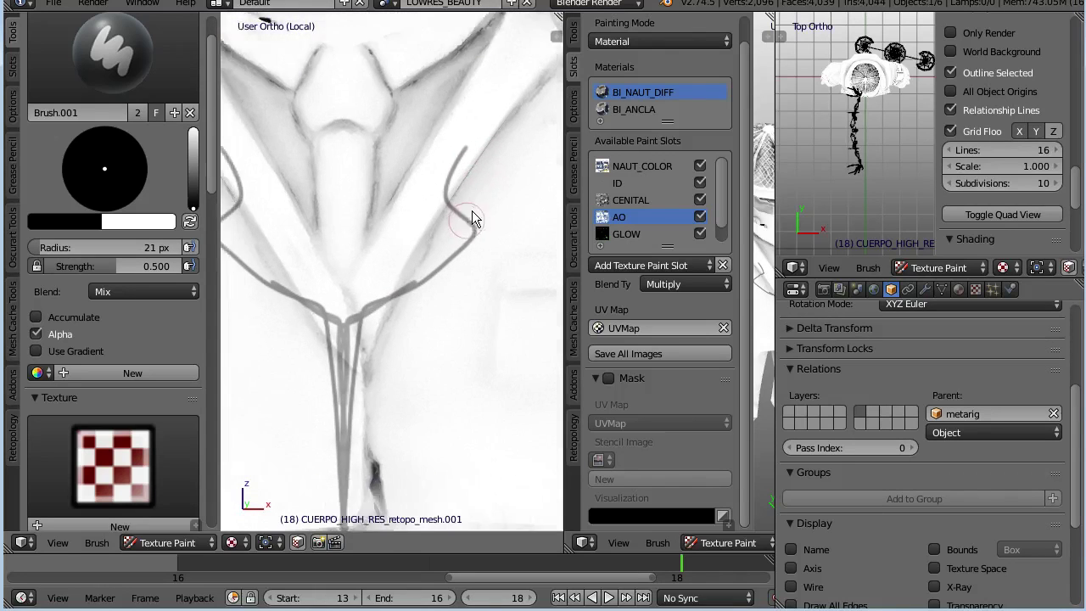
scroll(416, 288, "down", 1)
mouse_move(382, 318)
middle_mouse_down()
mouse_move(325, 337)
mouse_move(313, 319)
mouse_move(395, 228)
mouse_move(436, 90)
mouse_move(417, 158)
middle_mouse_up()
mouse_move(349, 115)
left_mouse_down()
mouse_move(437, 112)
mouse_move(466, 137)
left_mouse_up()
left_click_drag(312, 120, 359, 98)
mouse_move(359, 99)
middle_mouse_down()
mouse_move(386, 182)
mouse_move(383, 305)
mouse_move(410, 301)
mouse_move(425, 281)
middle_mouse_up()
middle_click_drag(422, 231, 409, 264)
Switch the active brush to the Mask brush.
scroll(407, 267, "down", 2)
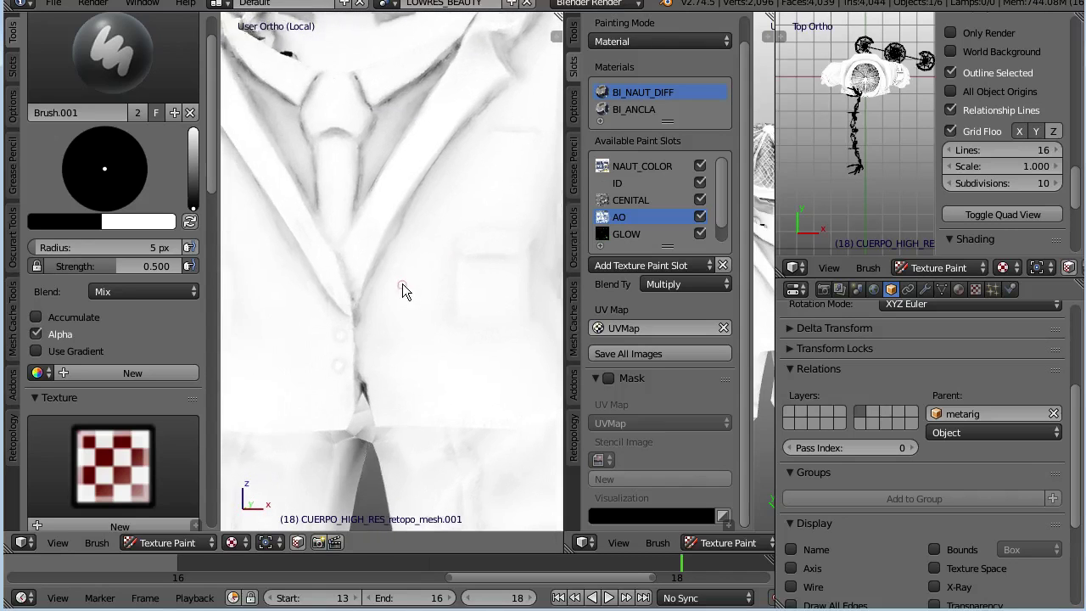
scroll(404, 283, "down", 2)
scroll(416, 314, "down", 1)
scroll(412, 318, "up", 2)
scroll(415, 284, "up", 2)
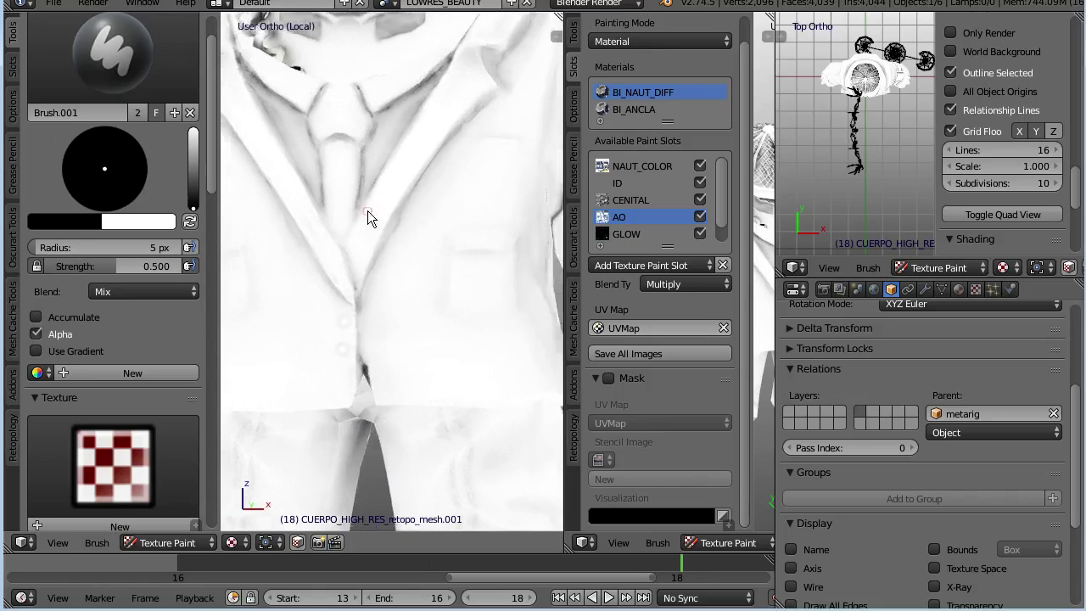
scroll(367, 211, "up", 1)
left_click(102, 62)
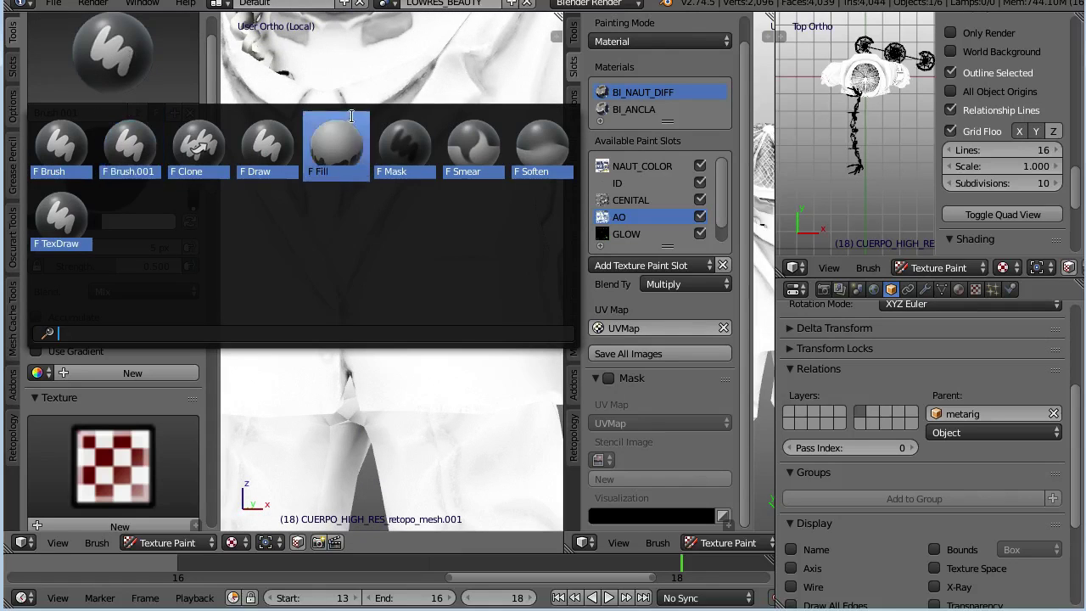
left_click(406, 148)
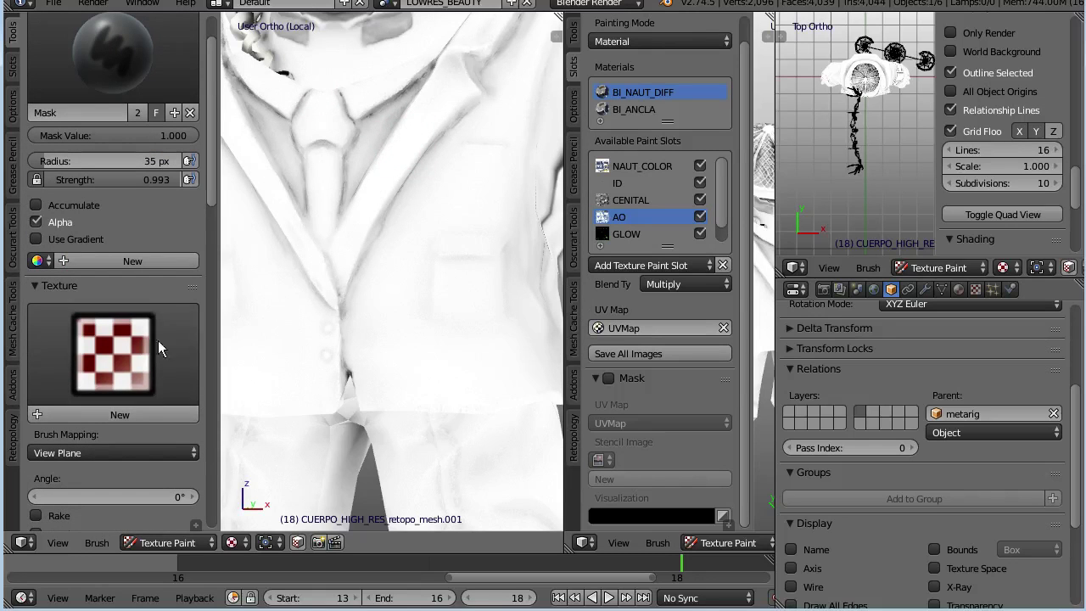
Enable stencil masking with MASK_TRAJE as the stencil image.
middle_click_drag(416, 315, 441, 231, "shift")
scroll(441, 231, "down", 2)
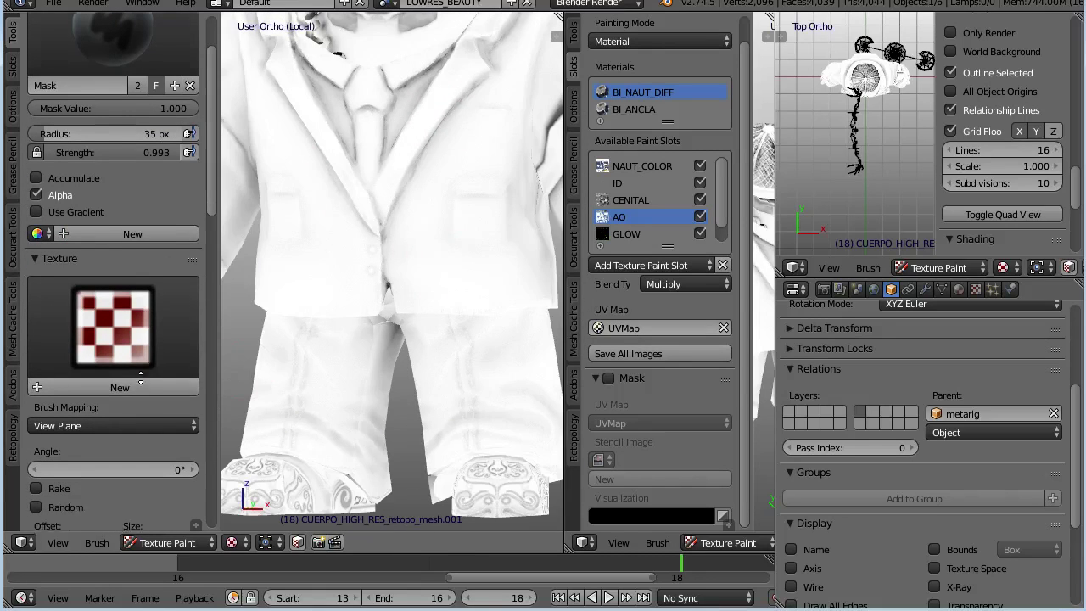
left_click(609, 379)
left_click(599, 459)
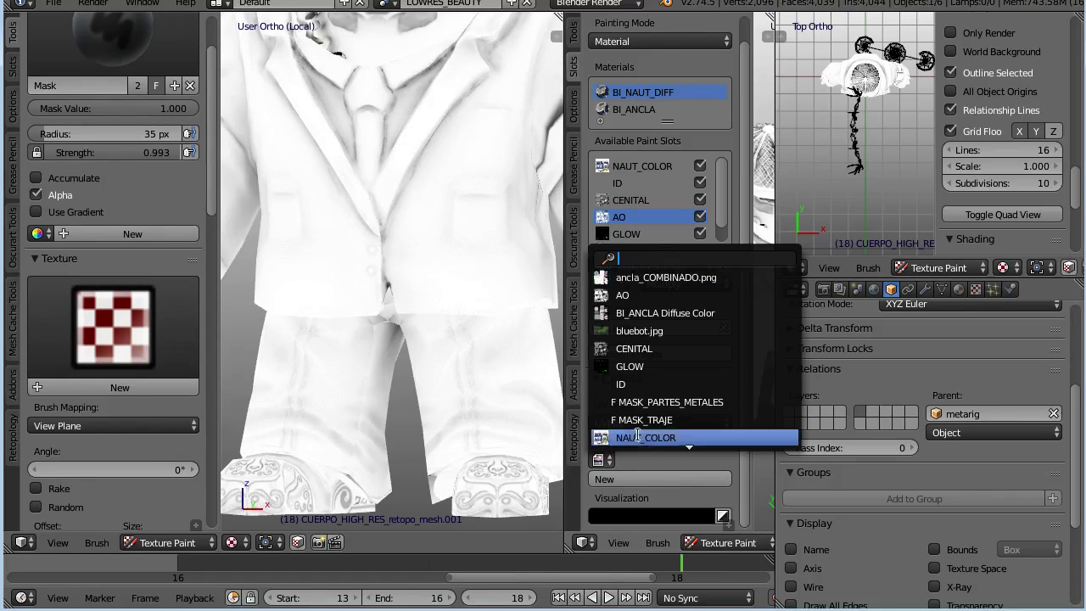
type("mas")
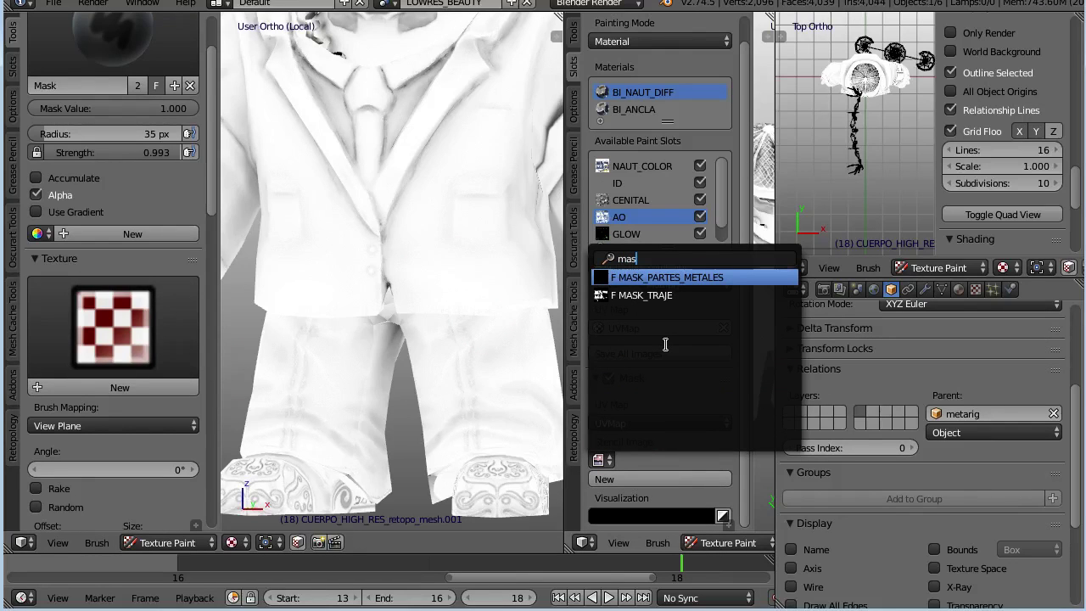
key("Down")
key("Return")
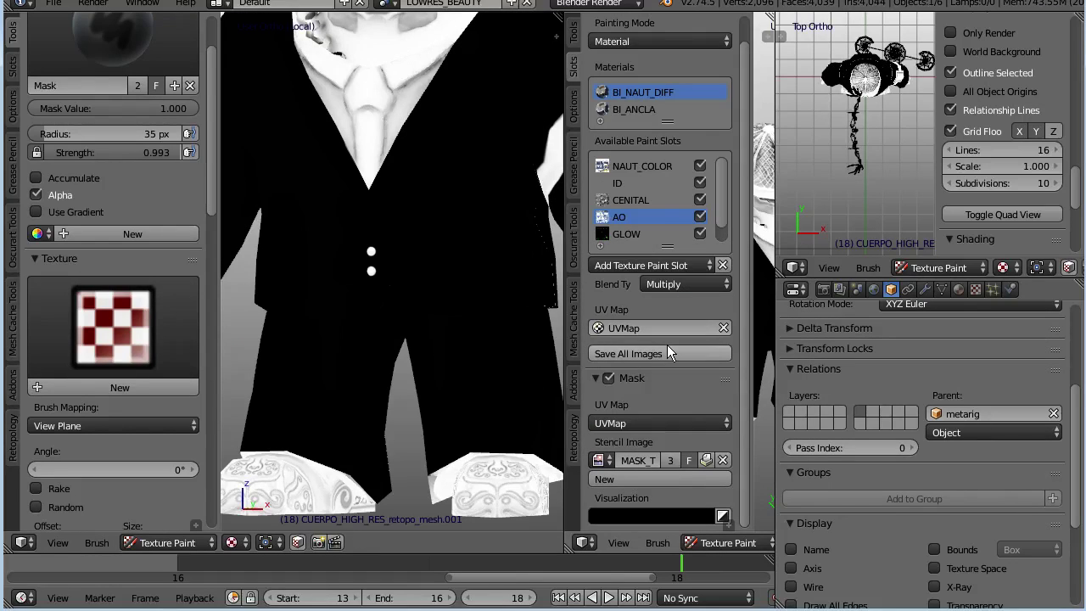
Paint a soft white spot on the jacket's upper chest with the Mask brush.
mouse_move(428, 163)
middle_mouse_down()
mouse_move(449, 225)
mouse_move(417, 249)
middle_mouse_up()
scroll(127, 236, "up", 3)
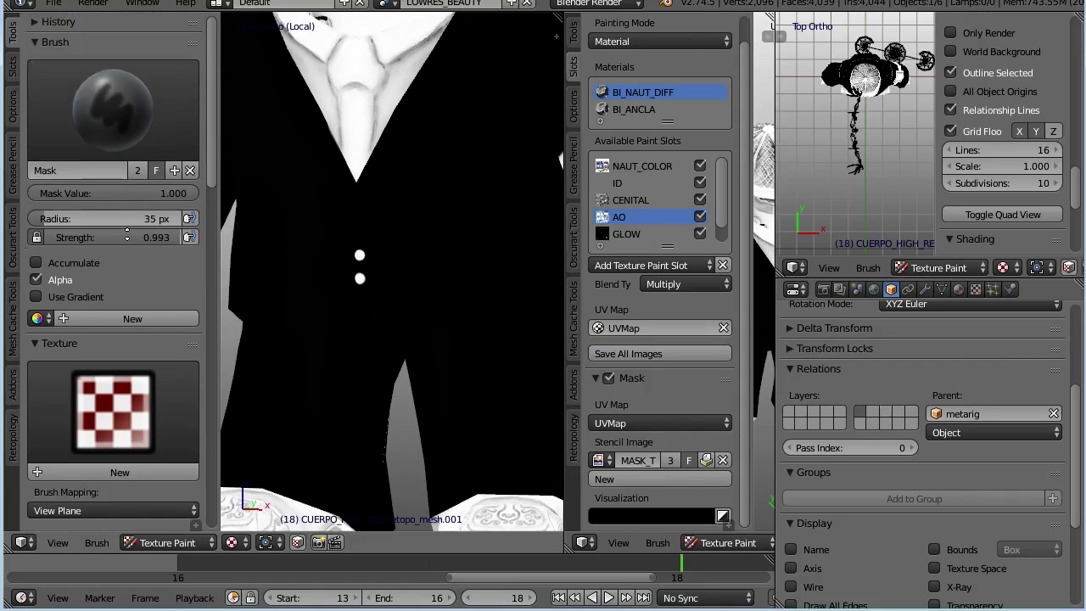
scroll(118, 254, "down", 7)
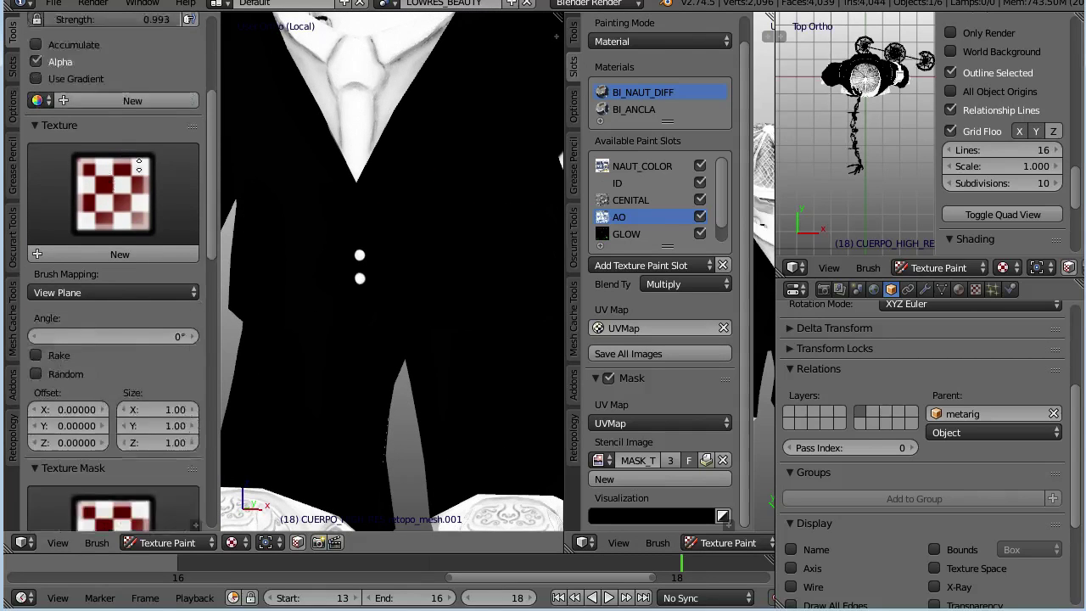
scroll(118, 251, "down", 6)
scroll(118, 251, "down", 7)
scroll(118, 251, "down", 6)
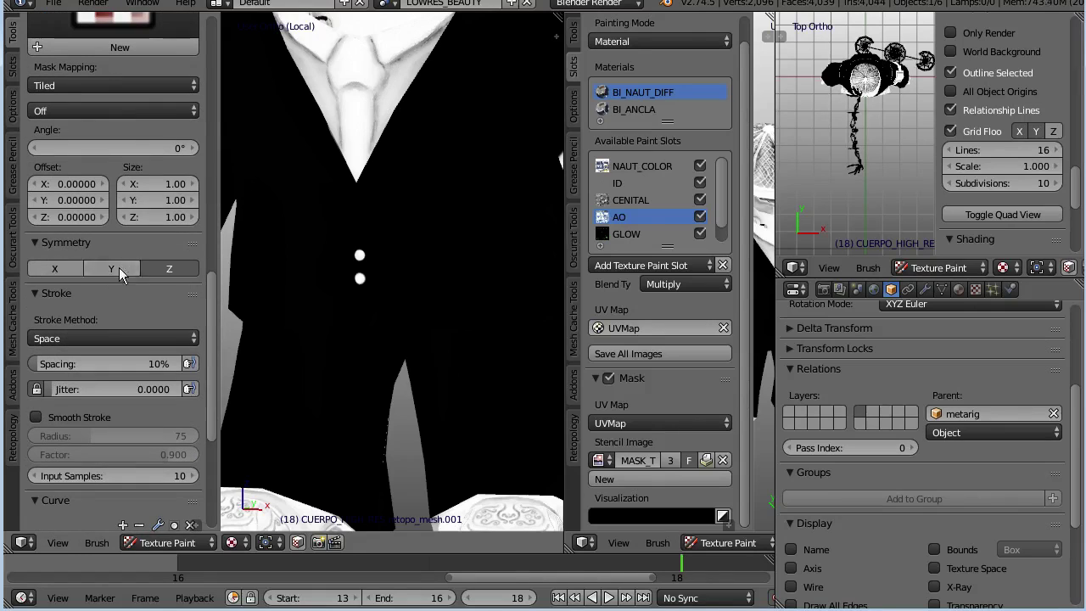
left_click_drag(448, 208, 452, 207)
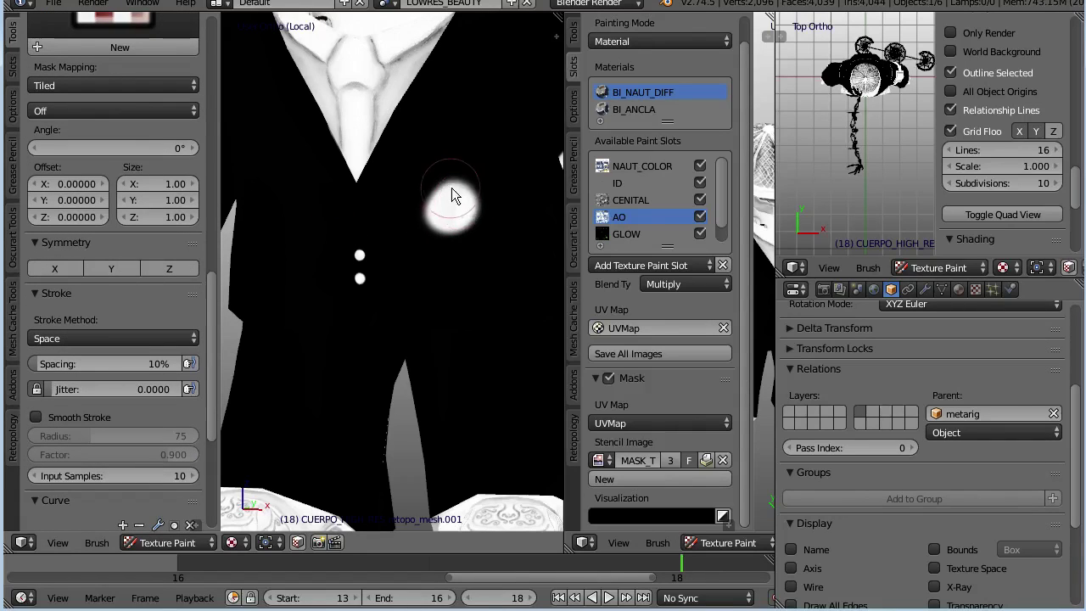
Switch back to the ordinary colour painting brush.
scroll(127, 215, "up", 7)
scroll(127, 216, "up", 2)
scroll(127, 215, "up", 10)
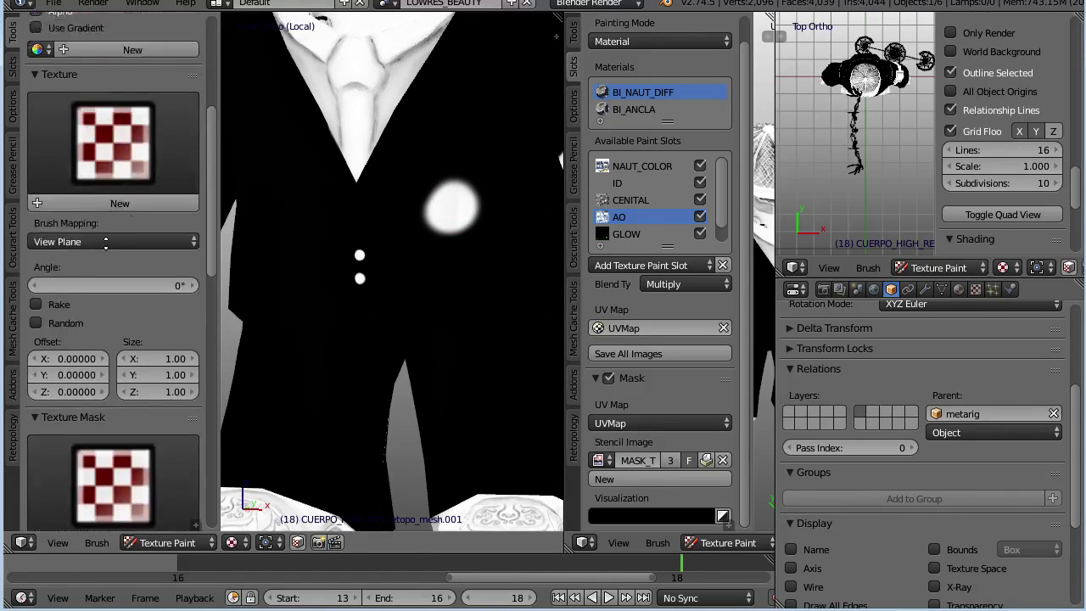
scroll(128, 215, "up", 7)
scroll(128, 215, "up", 5)
left_click(113, 108)
left_click(61, 194)
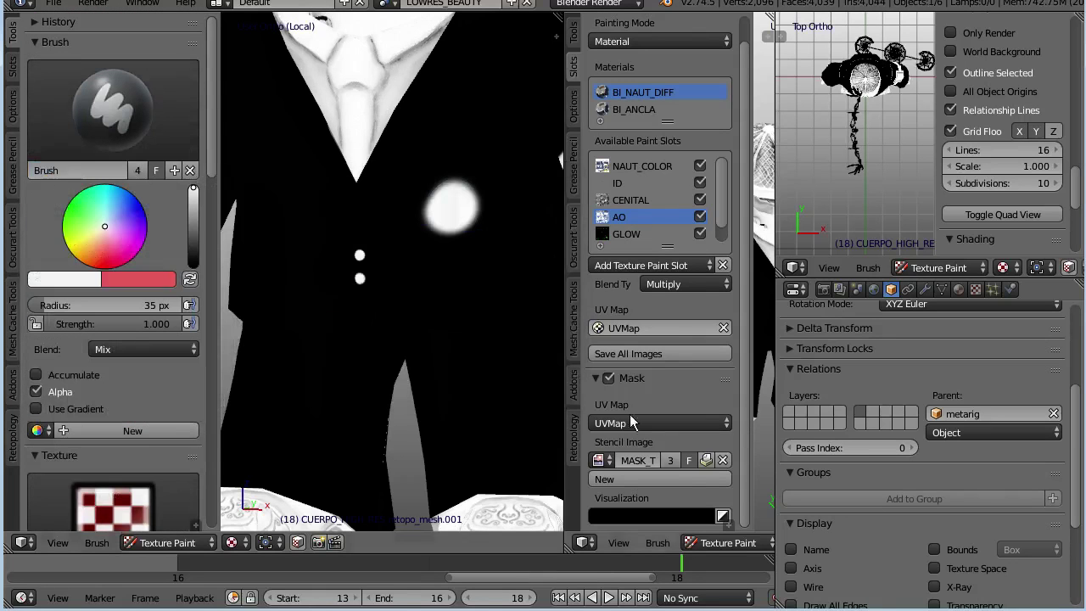
Toggle the stencil mask Invert option on and off.
left_click(730, 514)
left_click(730, 514)
left_click(728, 516)
left_click(728, 517)
left_click(729, 518)
left_click(729, 518)
Make the stencil overlay colour bluer and check the stencil's UV map options.
left_click(696, 515)
mouse_move(662, 490)
left_mouse_down()
mouse_move(734, 352)
mouse_move(735, 411)
left_mouse_up()
left_click(641, 422)
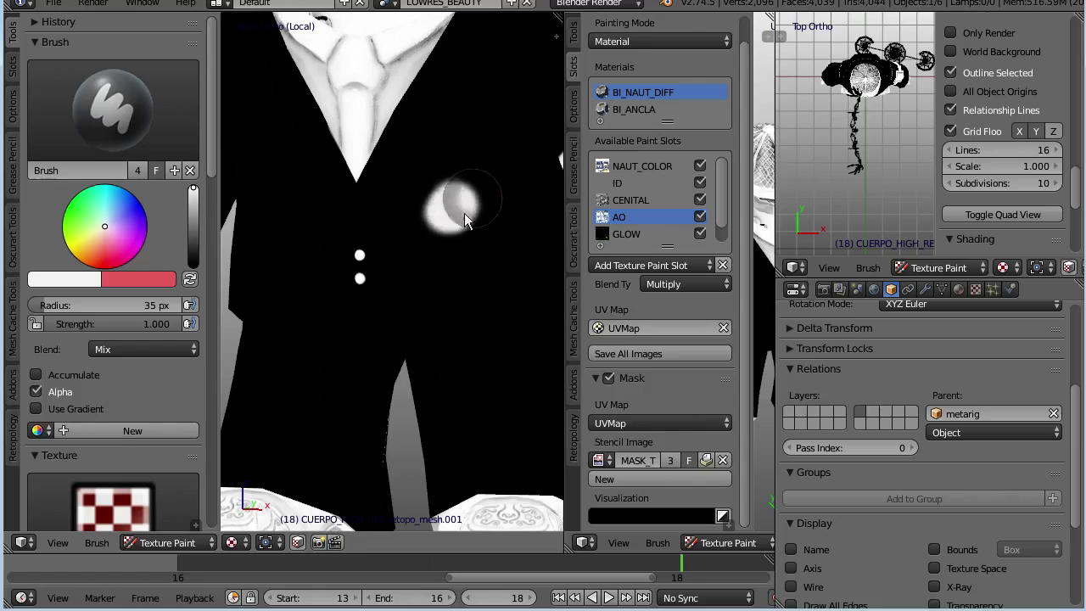
scroll(84, 340, "down", 5)
scroll(80, 355, "down", 5)
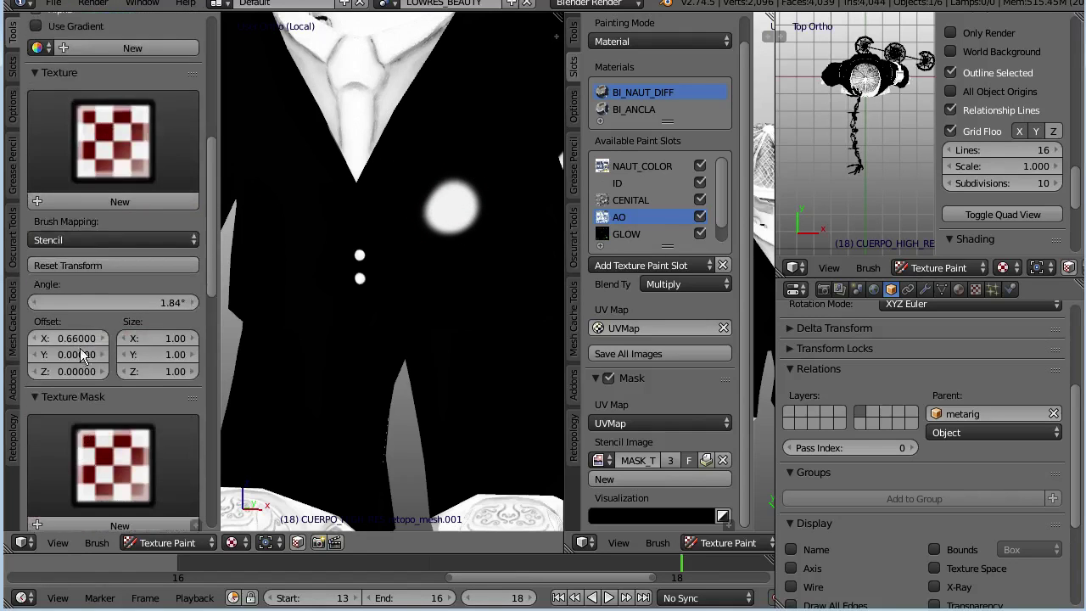
scroll(85, 353, "down", 5)
scroll(85, 353, "down", 5)
scroll(85, 350, "down", 5)
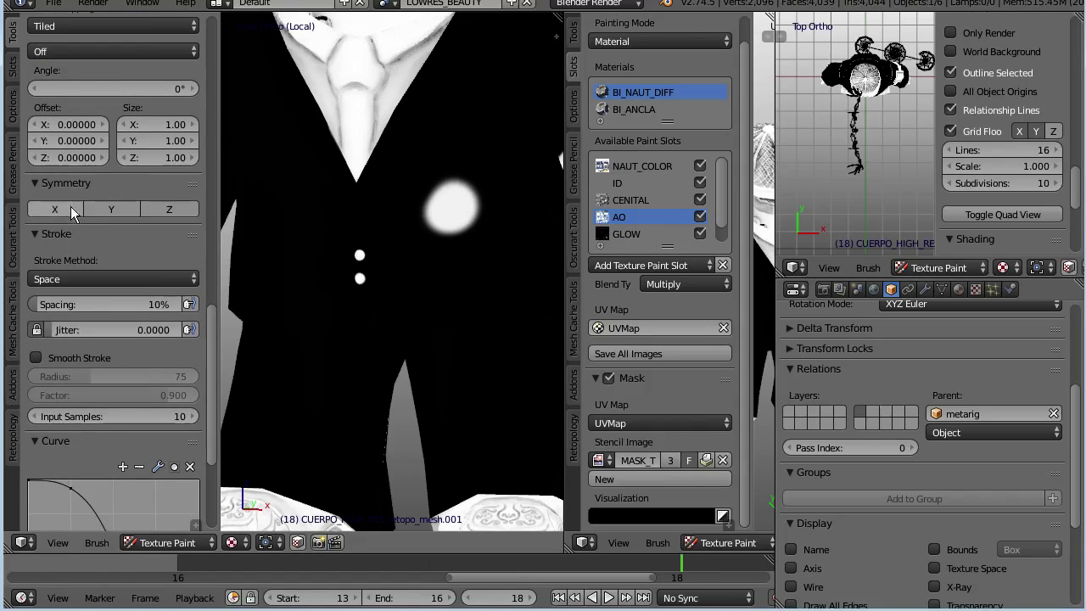
scroll(94, 127, "up", 5)
scroll(106, 187, "up", 8)
Pick a darker blue and dab a blue spot on the upper chest.
left_click_drag(130, 183, 138, 188)
left_click(458, 202)
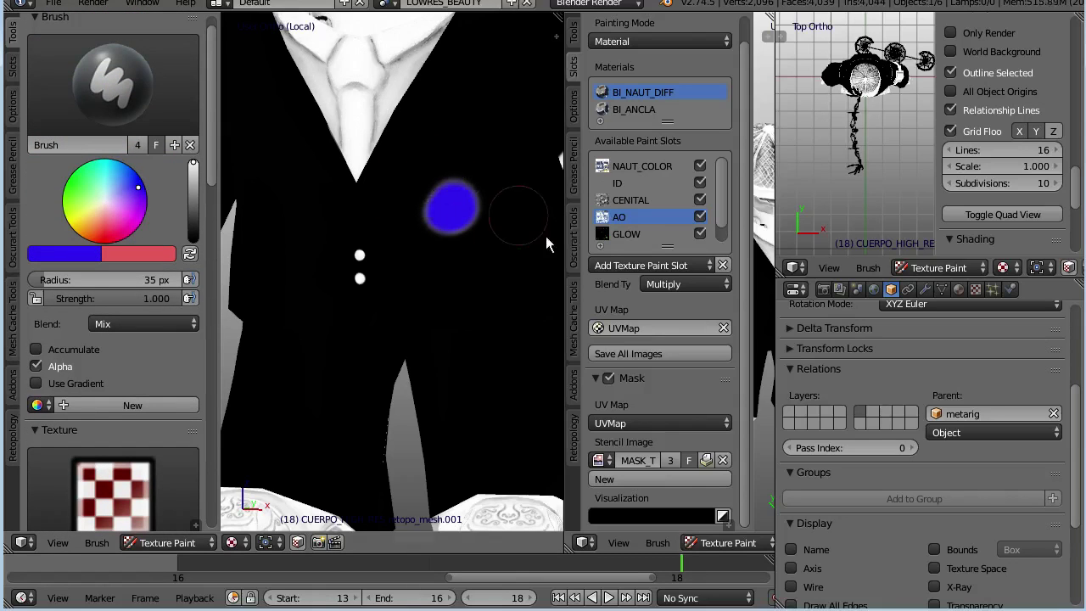
scroll(666, 184, "up", 1)
scroll(743, 463, "down", 1)
Toggle stencil masking off and on, leaving it enabled.
left_click(609, 379)
left_click(611, 381)
left_click(608, 384)
left_click(609, 385)
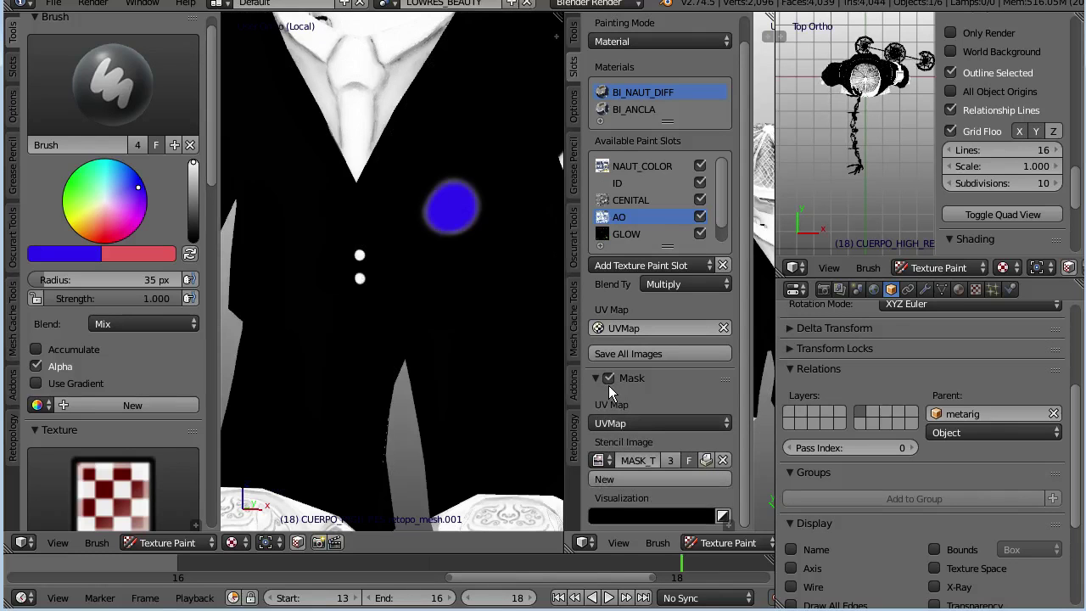
middle_click_drag(340, 238, 350, 224)
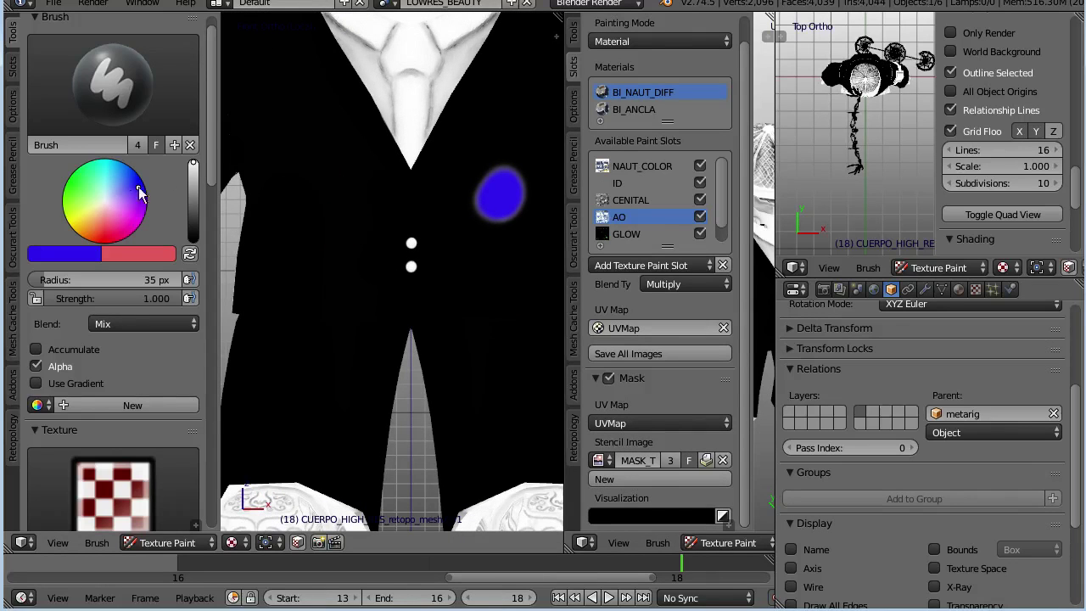
Switch to the Mask brush at 13 px radius, paint a stroke, and undo the mirrored result.
left_click(331, 166)
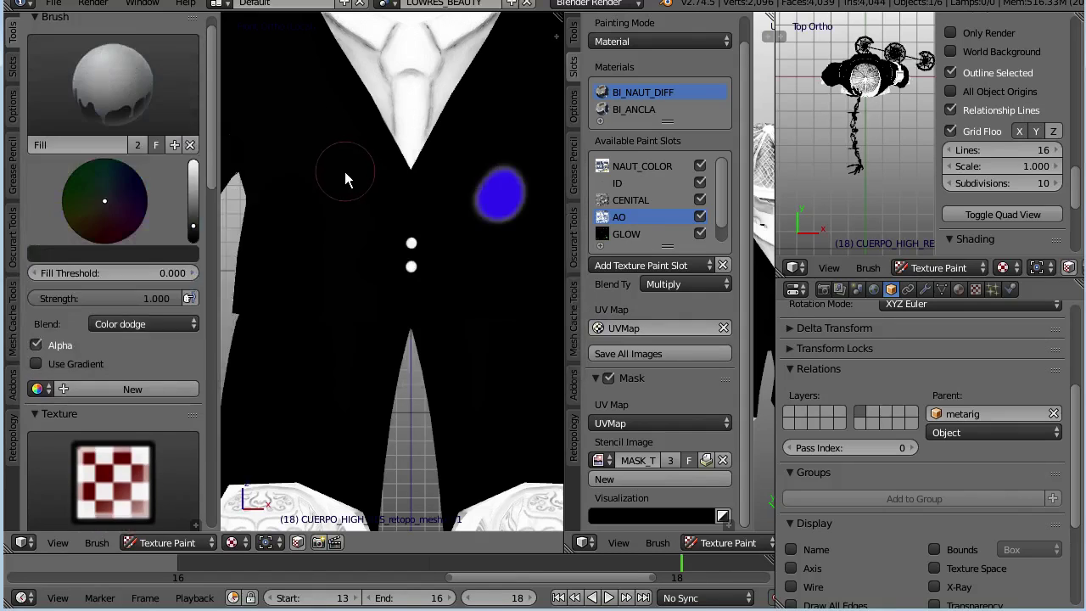
left_click(405, 174)
key("f")
left_click(310, 206)
left_click_drag(280, 203, 376, 204)
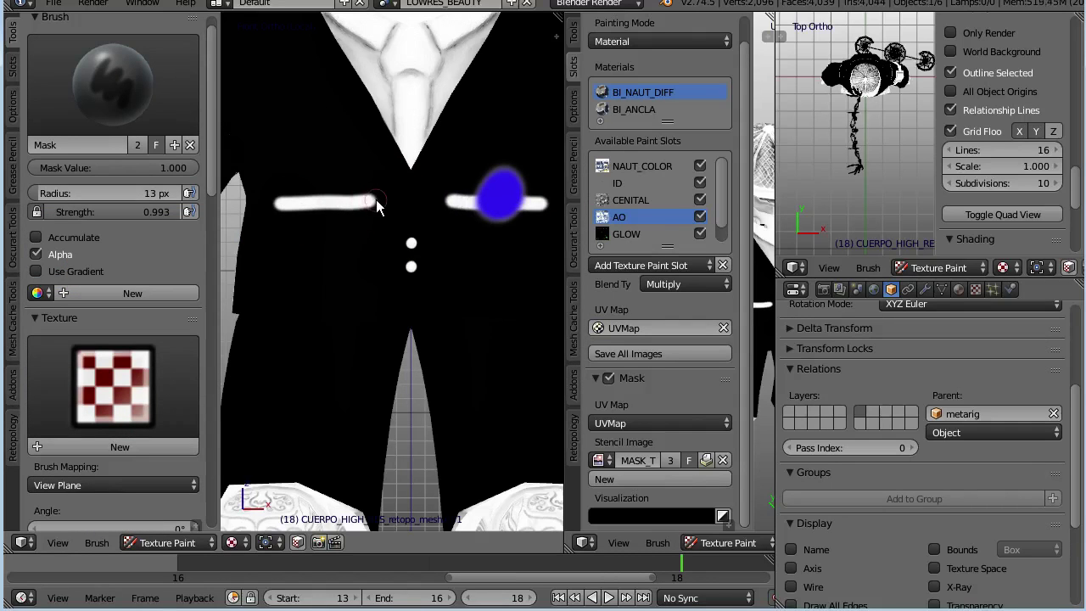
key("ctrl+z")
Drag a single thin mask stroke across the jacket's left chest.
scroll(111, 297, "down", 8)
scroll(110, 297, "down", 3)
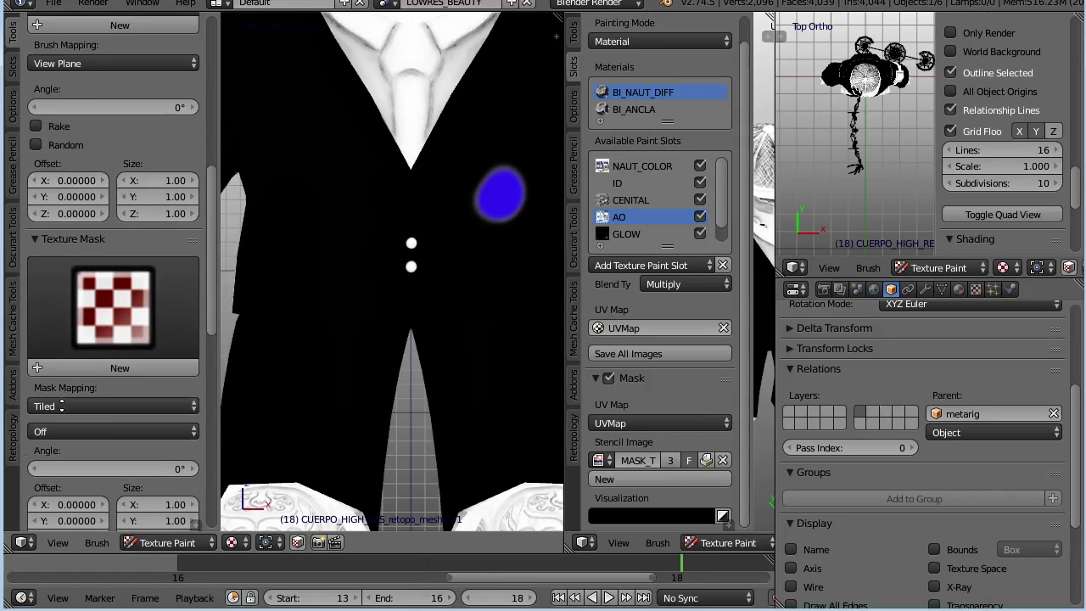
scroll(67, 297, "down", 7)
scroll(68, 297, "down", 1)
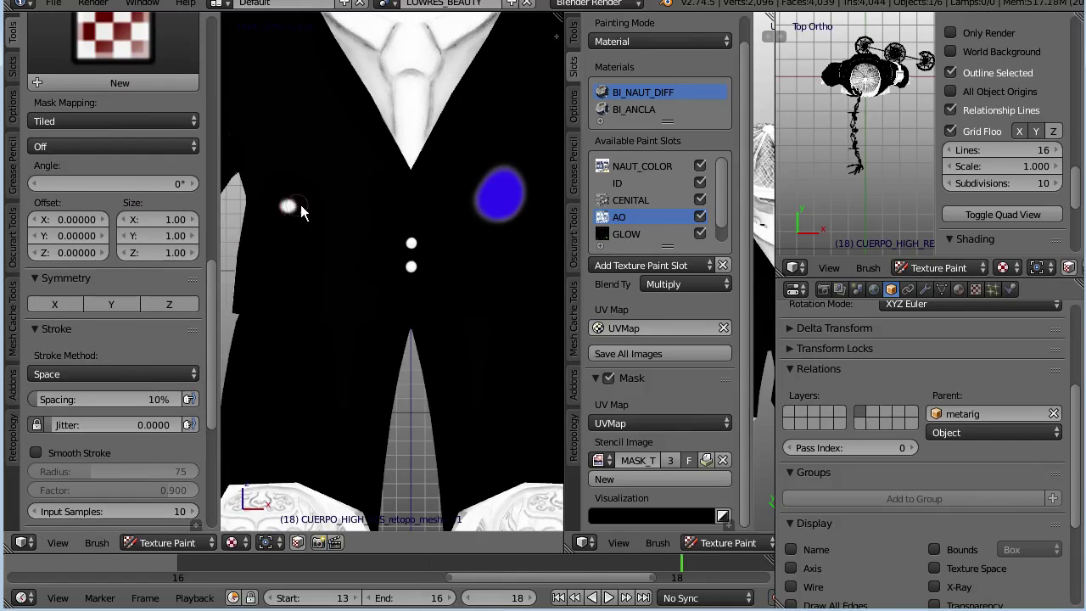
left_click_drag(297, 206, 367, 202)
scroll(149, 340, "up", 10)
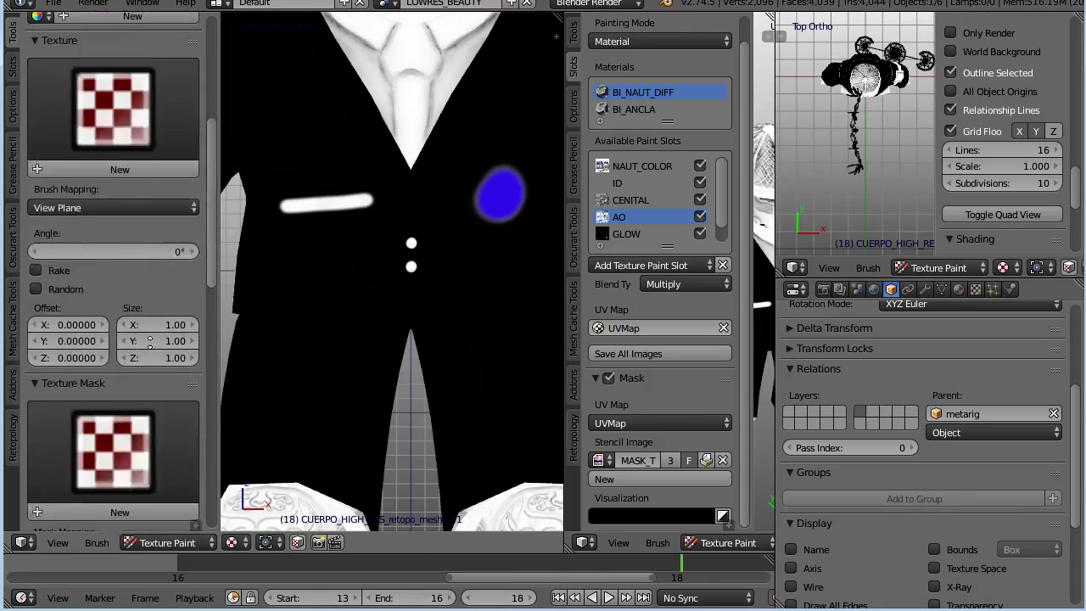
scroll(102, 305, "up", 6)
left_click(113, 90)
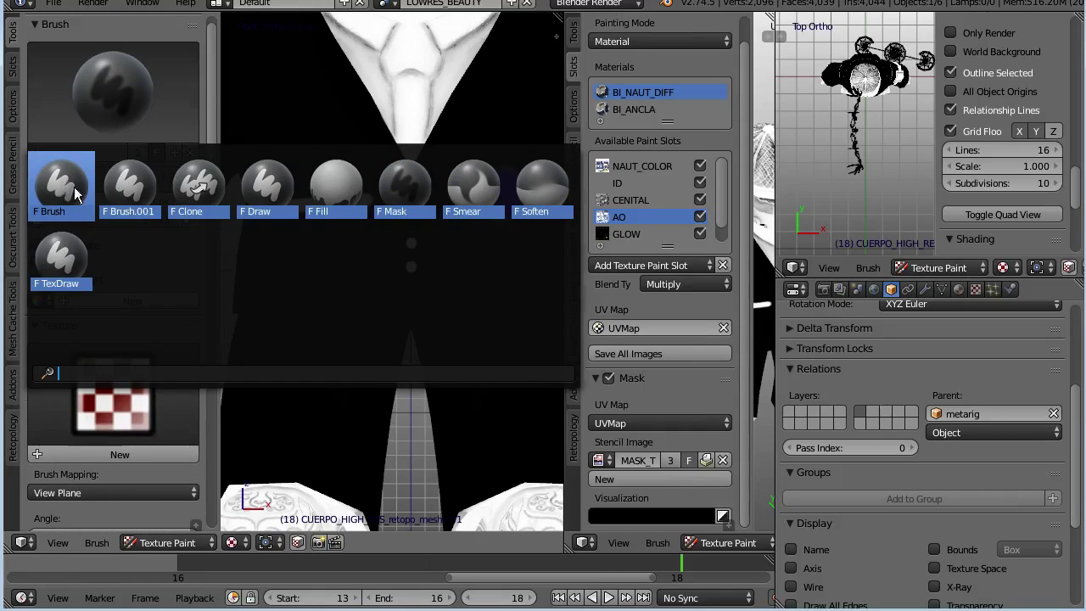
With the standard Brush, paint the masked bar and dot red, then uncheck Mask.
left_click(74, 194)
left_click(488, 204)
scroll(108, 336, "down", 8)
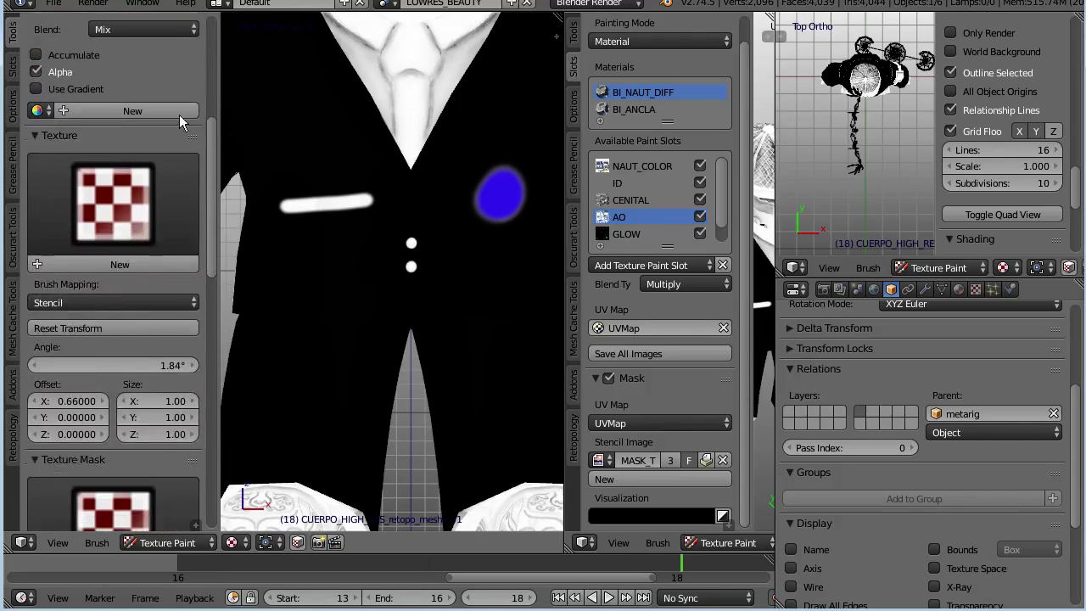
scroll(151, 241, "down", 6)
scroll(77, 395, "down", 3)
scroll(61, 384, "down", 4)
left_click_drag(497, 199, 520, 118)
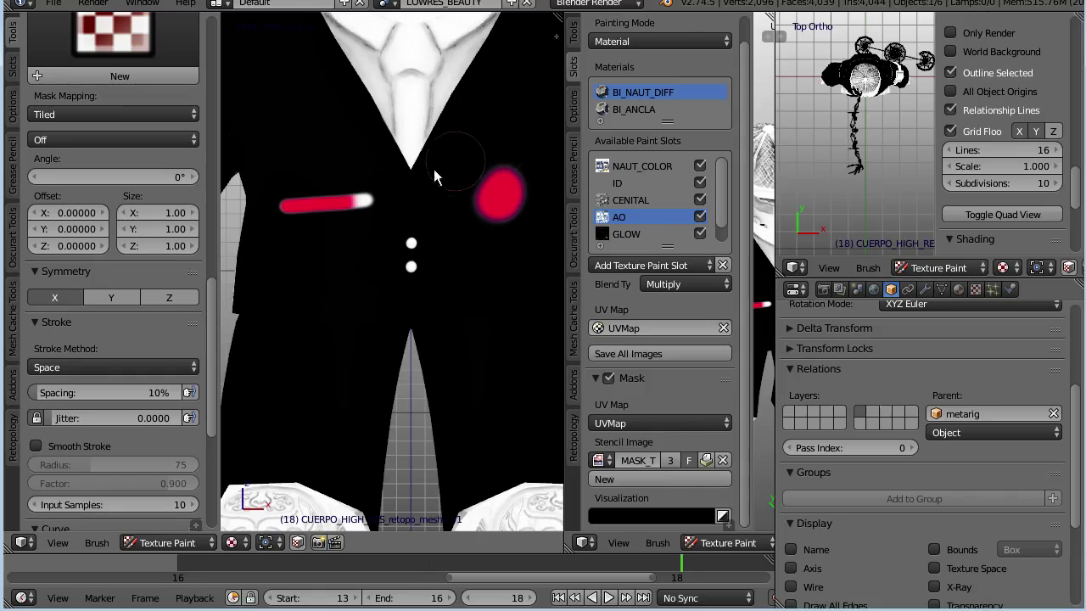
left_click(616, 375)
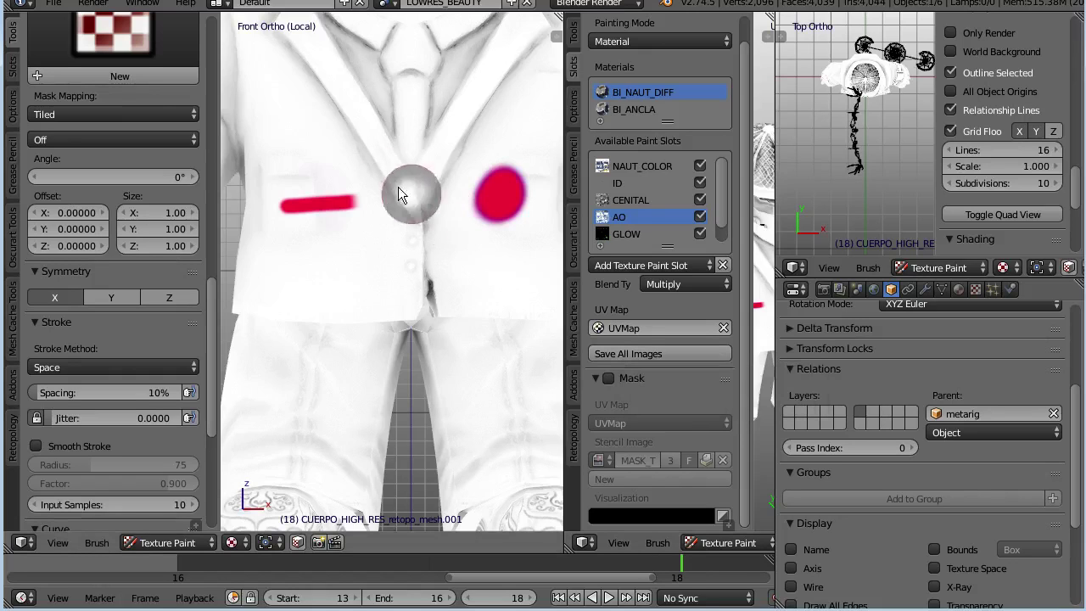
Choose the Clone brush, set its source on the jacket, and clone white over the red marks.
scroll(132, 312, "up", 5)
scroll(131, 312, "up", 4)
scroll(131, 312, "up", 5)
left_click(111, 110)
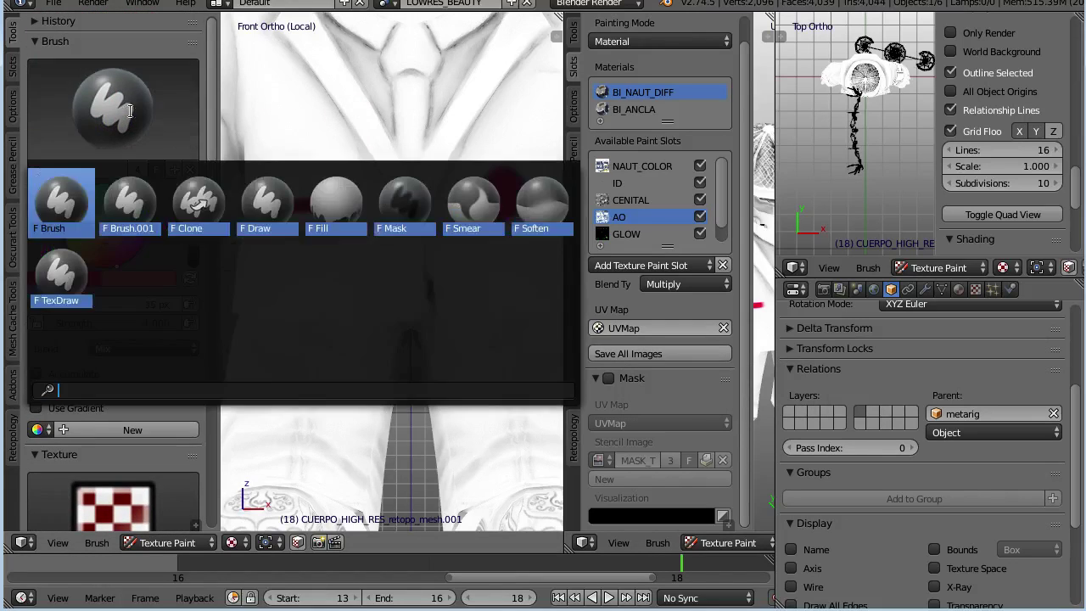
left_click(275, 195)
scroll(119, 333, "down", 4)
scroll(119, 333, "down", 10)
scroll(117, 331, "down", 12)
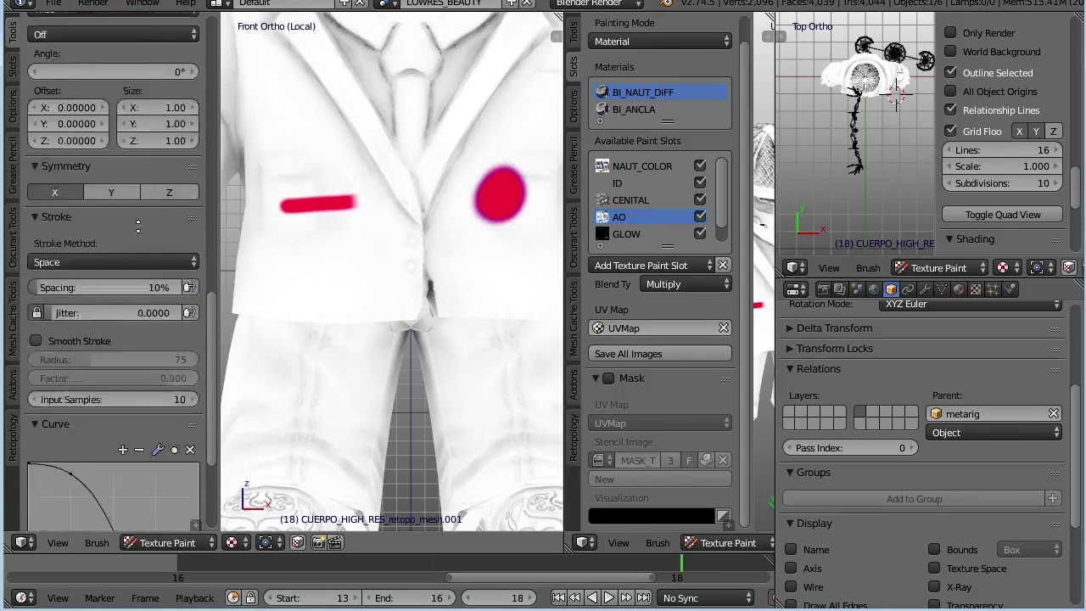
scroll(113, 214, "down", 2)
scroll(107, 417, "up", 6)
left_click(501, 290, "ctrl")
left_click_drag(497, 188, 520, 182)
Clone a pink arc lower on the jacket from the red dot, then undo those strokes.
left_click(520, 183, "ctrl")
mouse_move(492, 284)
left_mouse_down()
mouse_move(507, 271)
mouse_move(450, 290)
mouse_move(521, 268)
mouse_move(514, 331)
left_mouse_up()
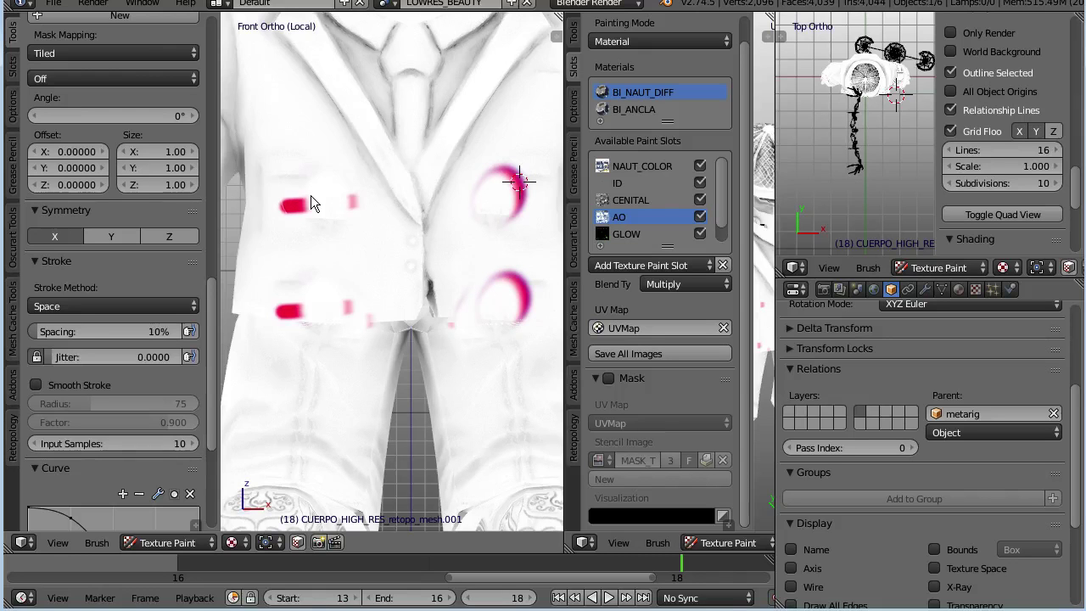
middle_click_drag(356, 206, 387, 255)
key("KP_1")
scroll(414, 236, "up", 2)
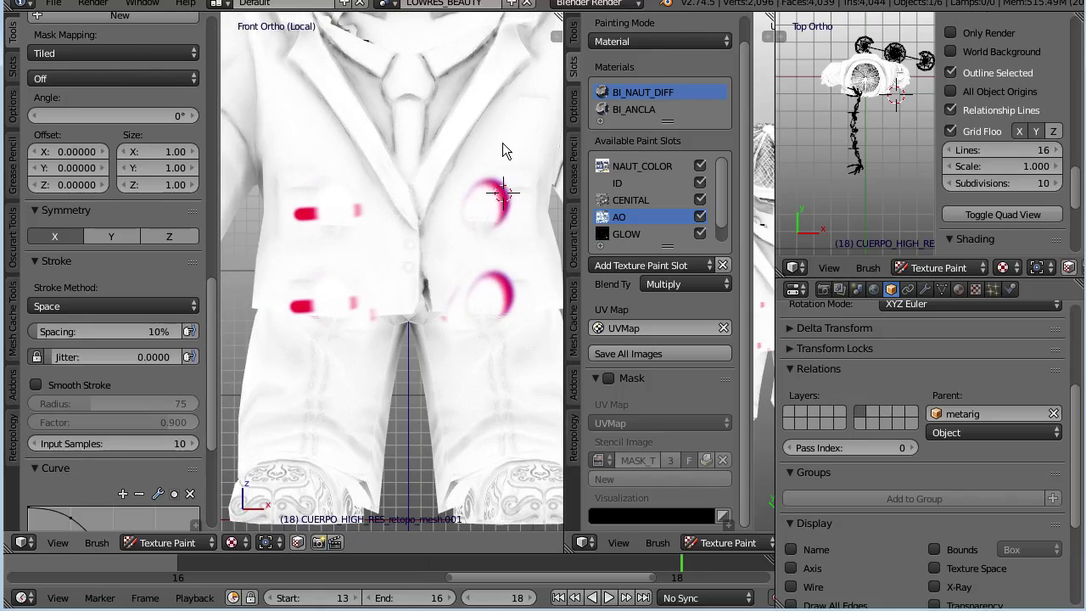
key("ctrl+z")
key("ctrl+z")
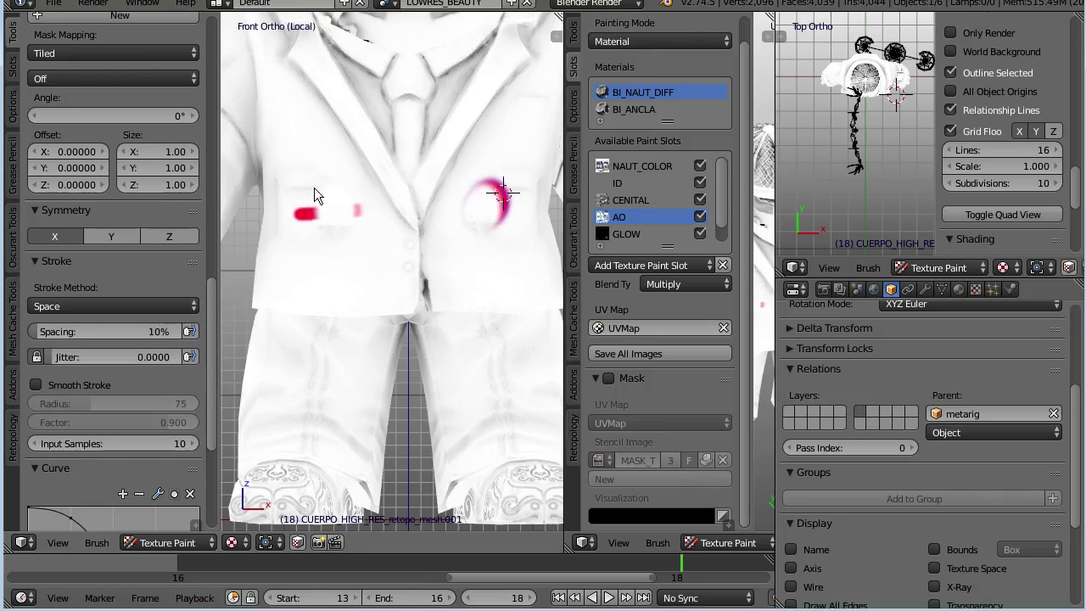
Try another curved clone stroke on the jacket and undo it.
left_click_drag(490, 293, 515, 324)
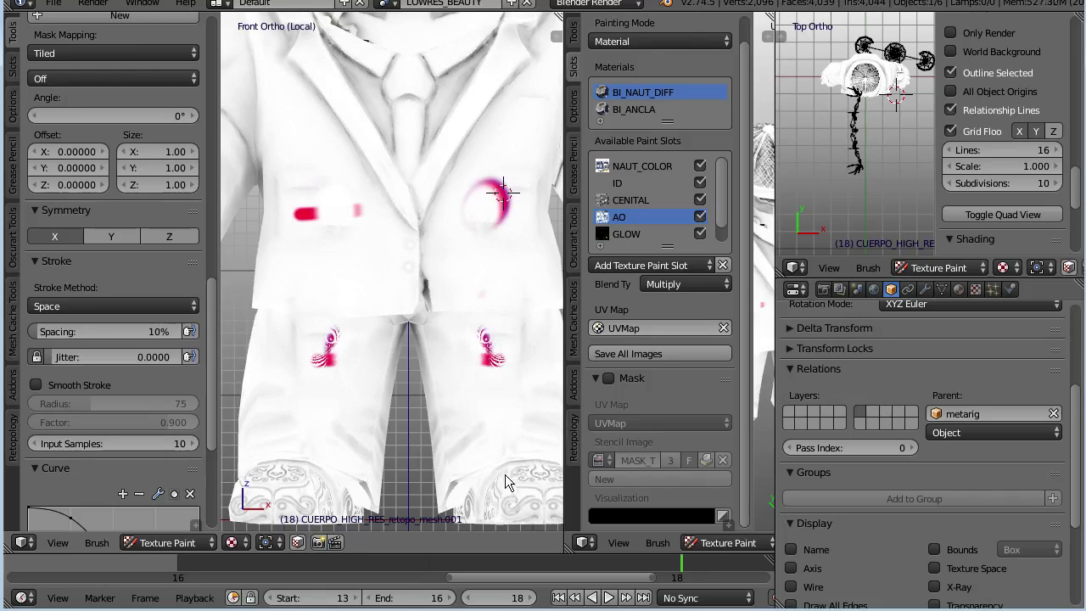
key("ctrl+z")
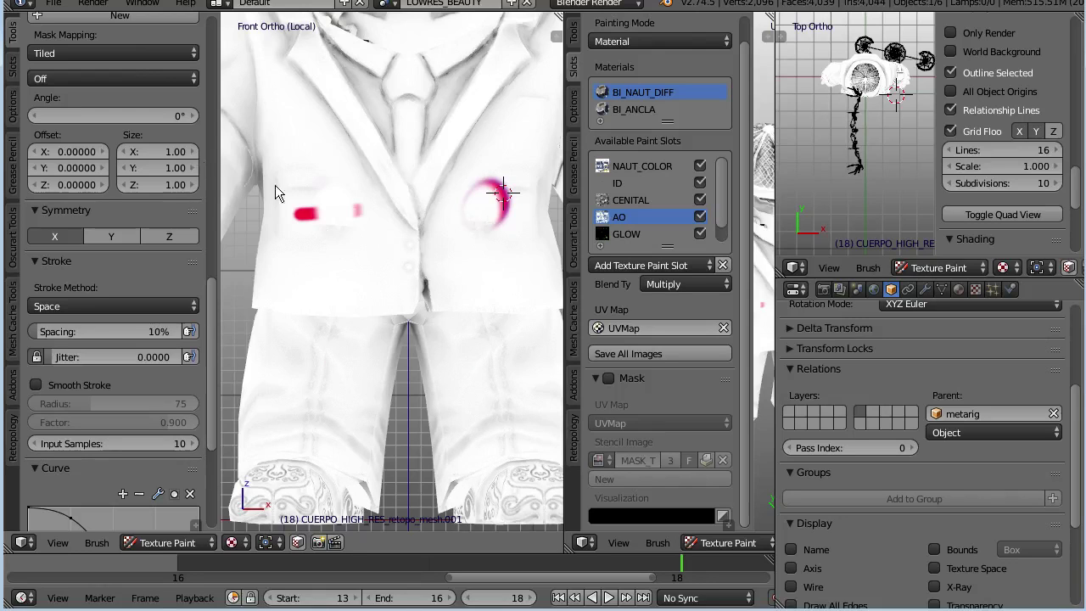
scroll(95, 93, "up", 5)
scroll(133, 168, "up", 2)
scroll(128, 187, "down", 2)
scroll(118, 206, "up", 6)
Pull the view back to the full suited character and check Mask to restore stencil masking.
left_click(113, 93)
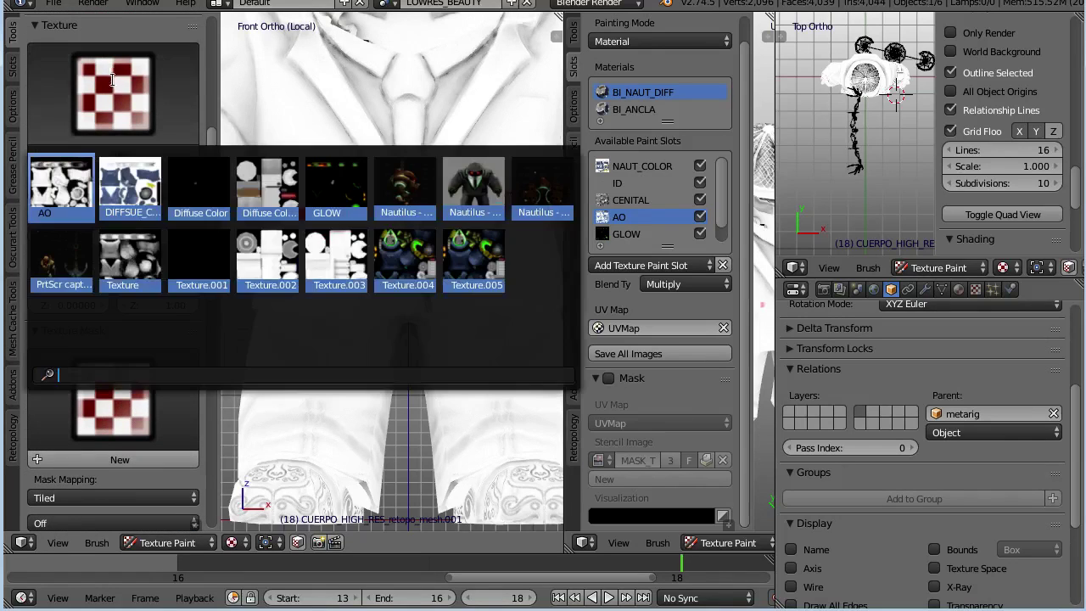
scroll(110, 254, "up", 7)
left_click(113, 93)
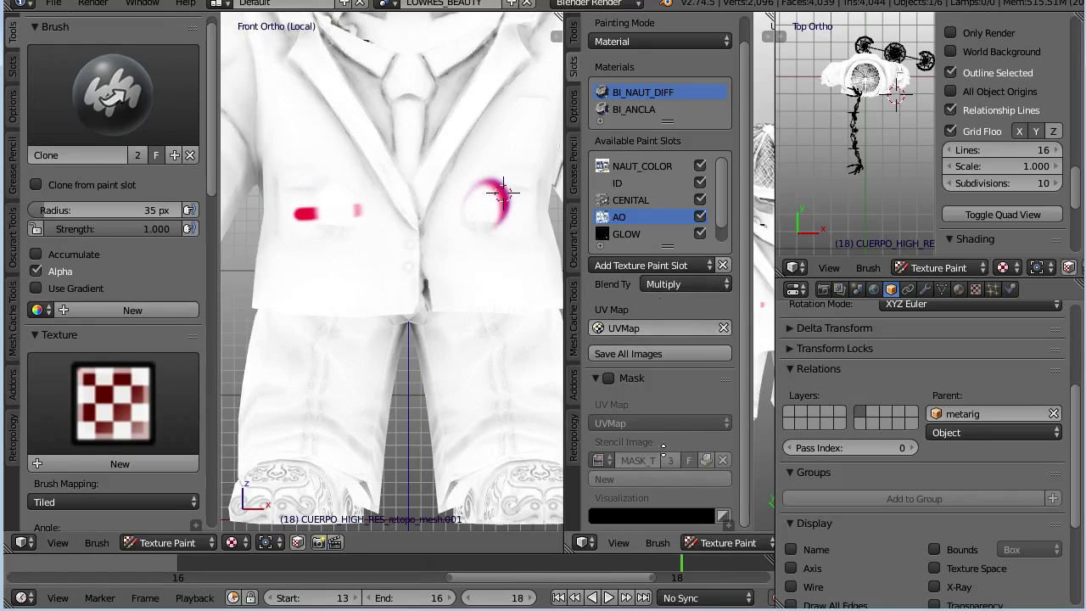
middle_click_drag(433, 228, 397, 236)
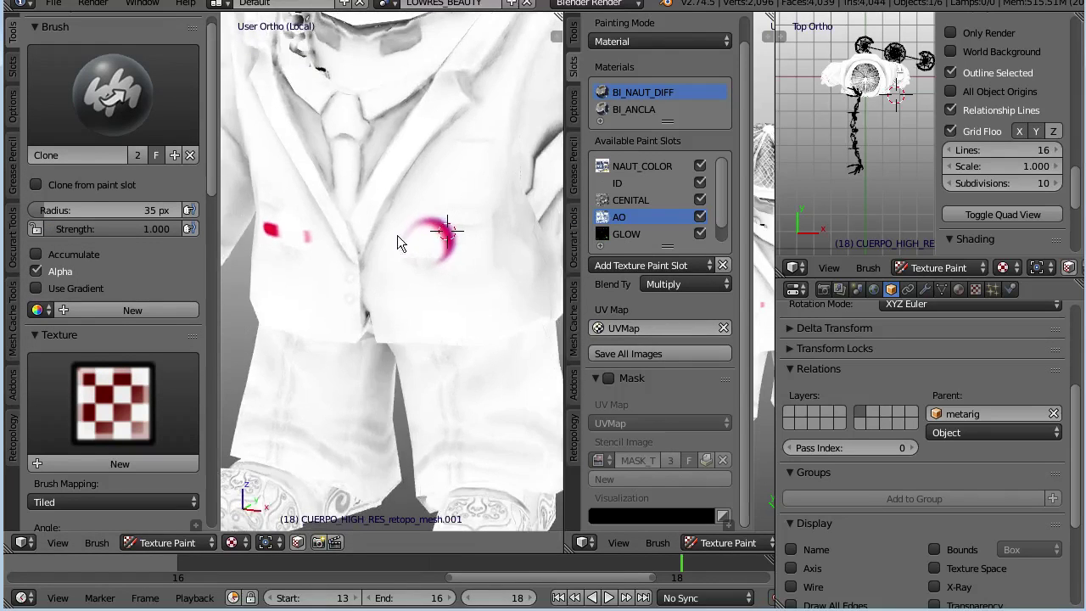
scroll(398, 235, "down", 3)
left_click(611, 380)
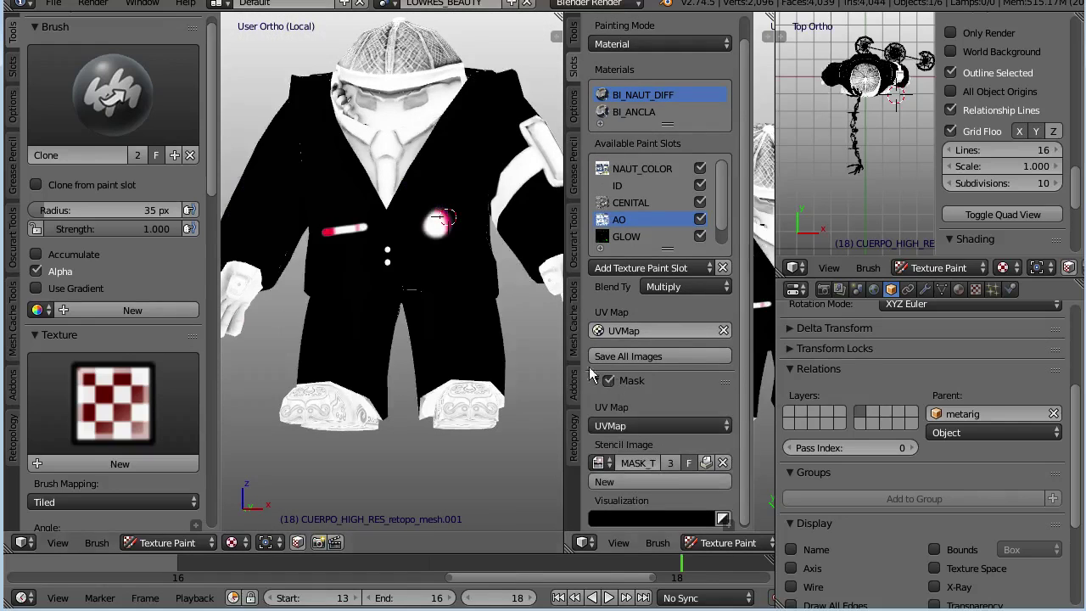
Switch to the standard paint brush, dab solid red on the jacket dot, and uncheck Mask.
left_click(66, 59)
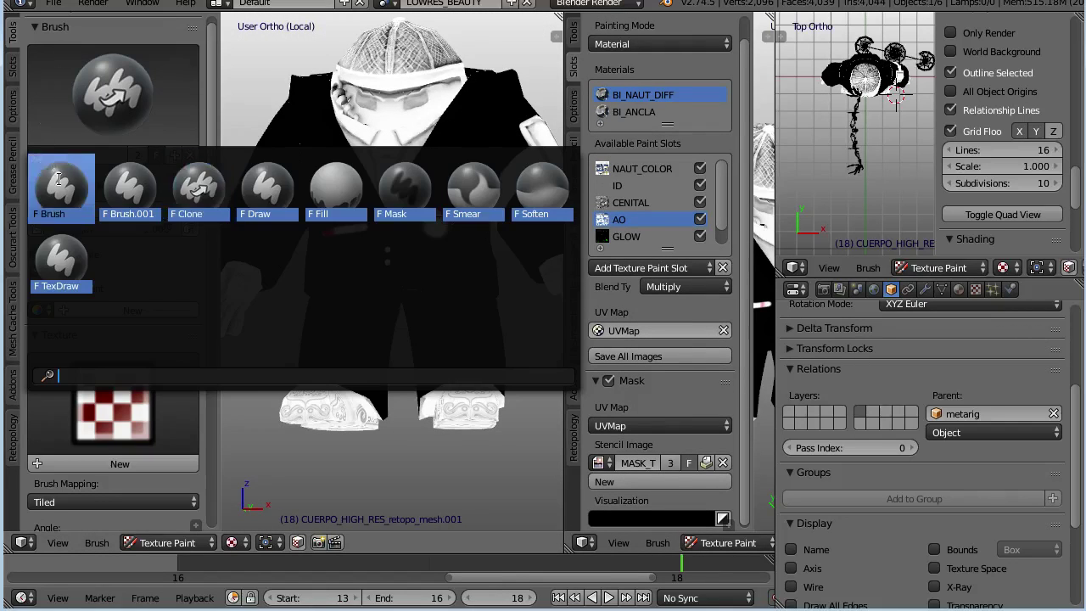
left_click(57, 187)
left_click(437, 224)
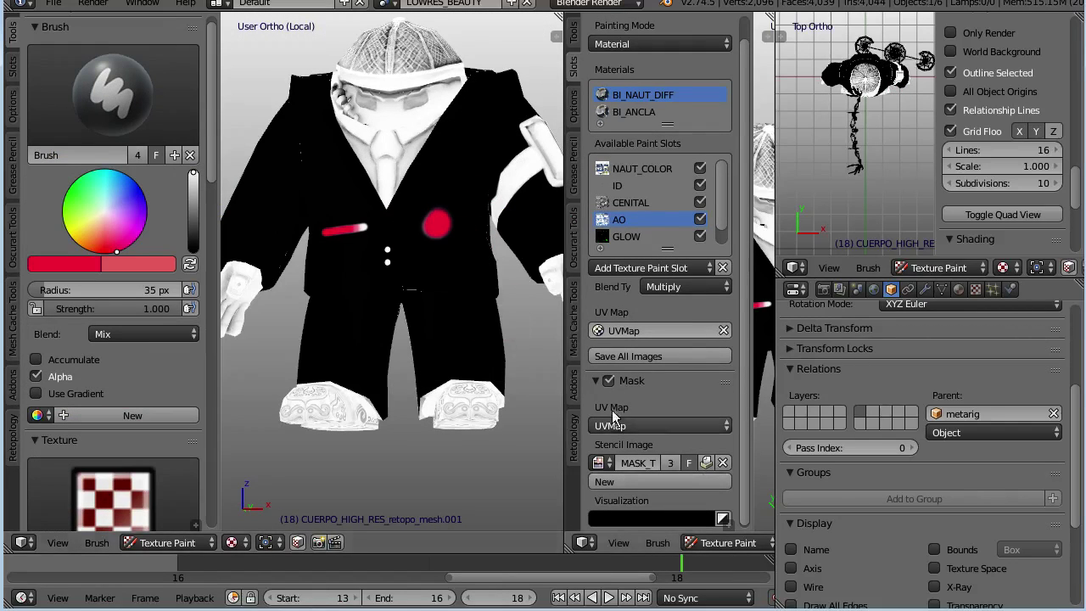
scroll(376, 310, "up", 5)
left_click(609, 381)
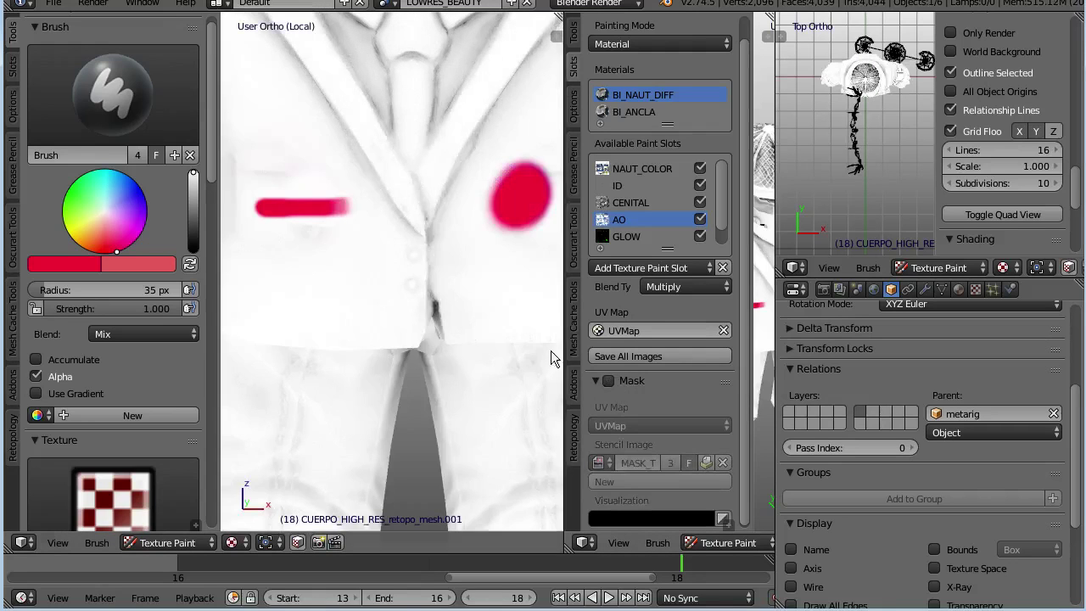
scroll(412, 263, "down", 2)
scroll(373, 289, "down", 2)
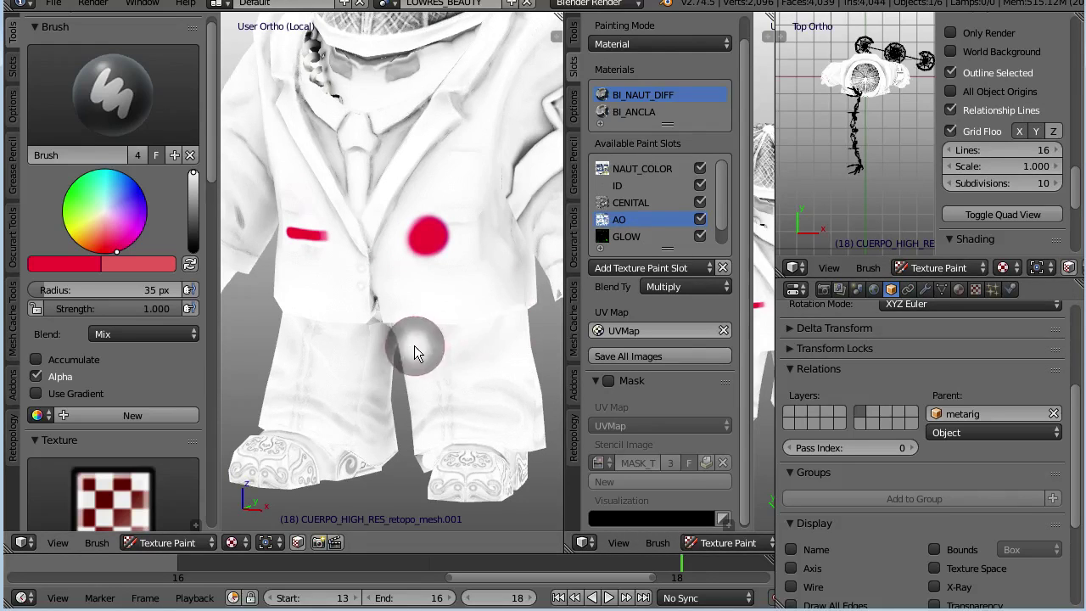
middle_click_drag(424, 344, 456, 348)
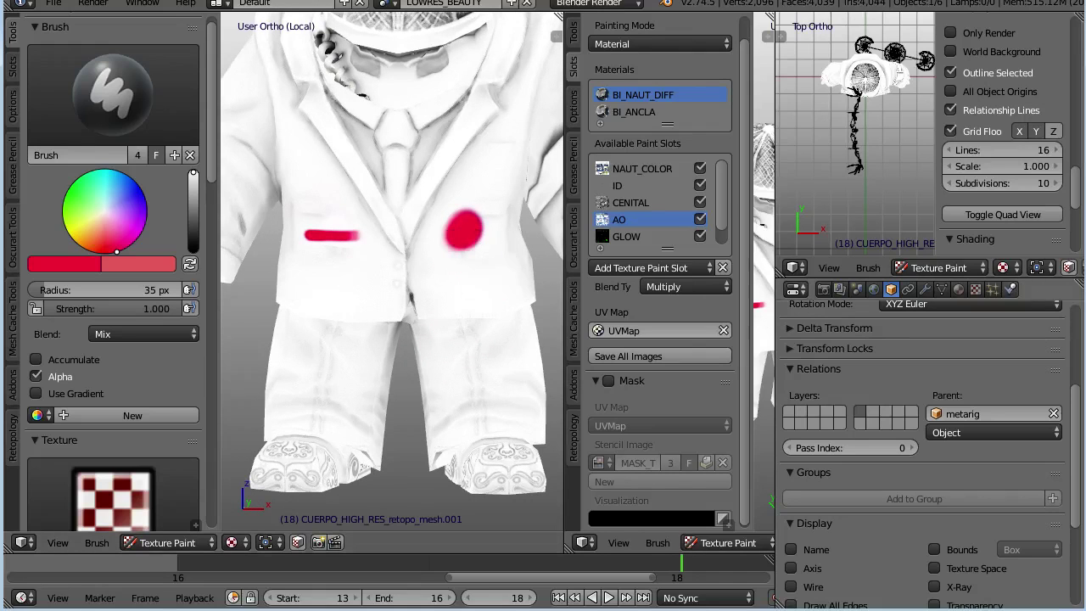